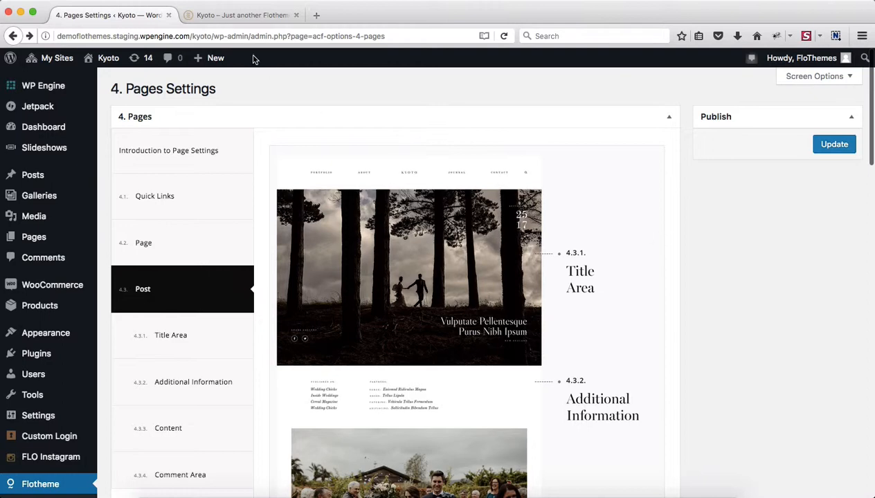
Look over the Post subsections and the Title Area, Additional Information and Content parts of the annotated post preview
{"action": "scroll", "coordinate": [176, 138], "scroll_direction": "down", "scroll_amount": 1}
{"action": "scroll", "coordinate": [191, 280], "scroll_direction": "down", "scroll_amount": 3}
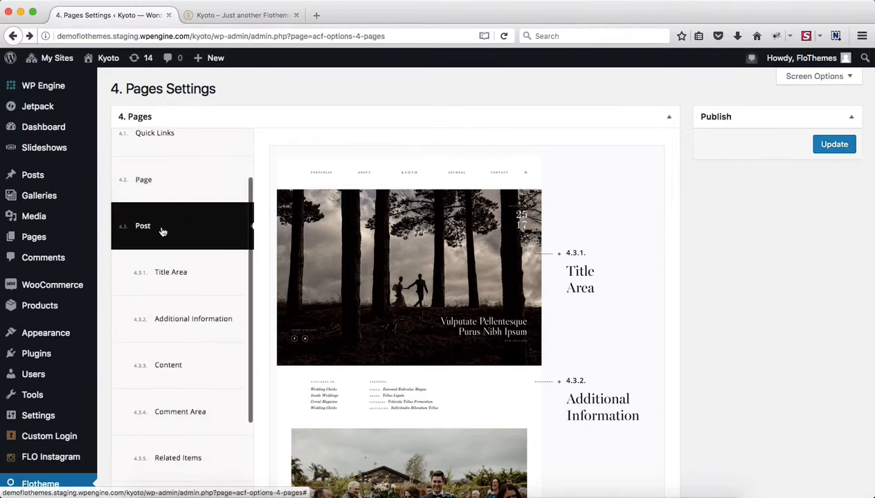
{"action": "scroll", "coordinate": [170, 230], "scroll_direction": "down", "scroll_amount": 4}
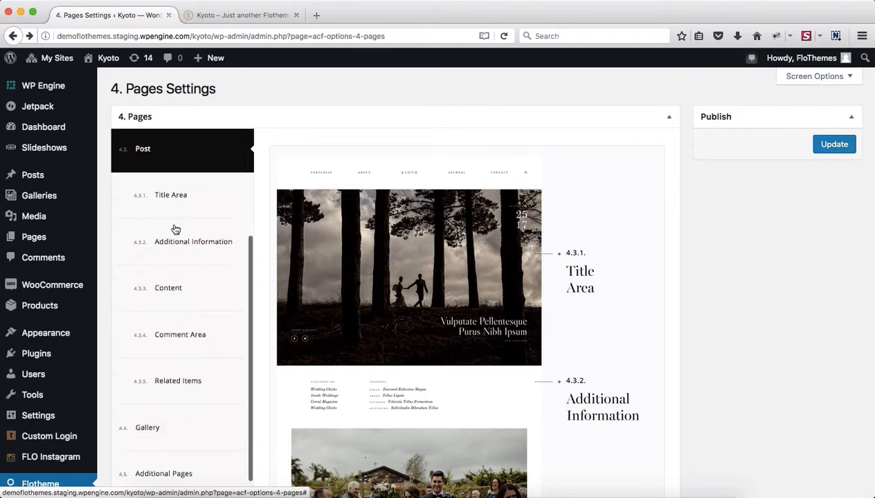
{"action": "left_click", "coordinate": [238, 218]}
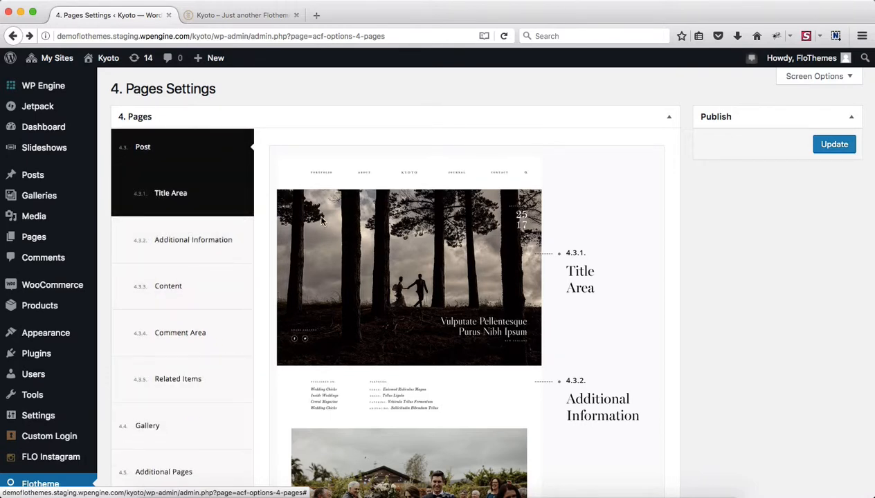
{"action": "scroll", "coordinate": [551, 212], "scroll_direction": "down", "scroll_amount": 1}
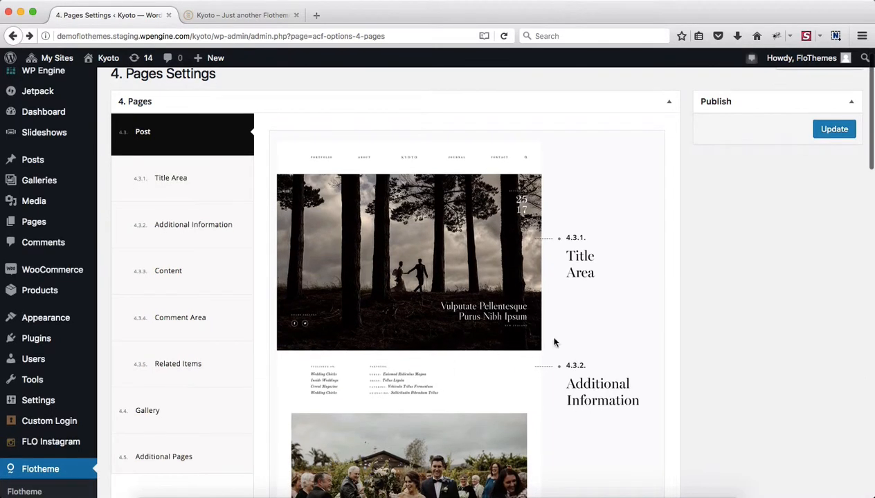
{"action": "scroll", "coordinate": [609, 298], "scroll_direction": "down", "scroll_amount": 3}
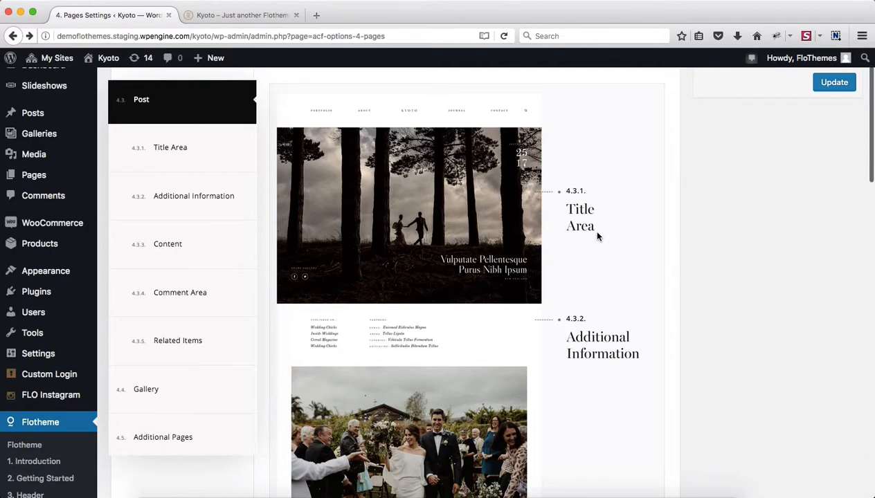
{"action": "scroll", "coordinate": [595, 235], "scroll_direction": "down", "scroll_amount": 5}
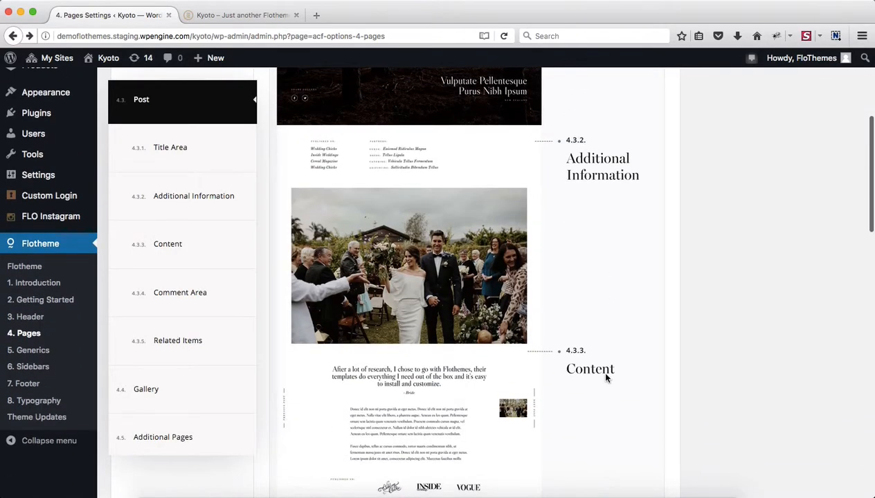
{"action": "scroll", "coordinate": [606, 378], "scroll_direction": "up", "scroll_amount": 4}
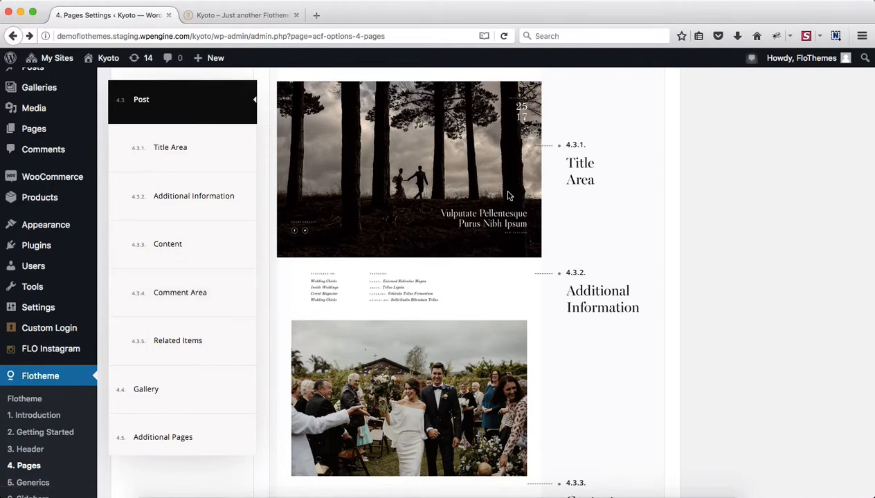
{"action": "scroll", "coordinate": [615, 209], "scroll_direction": "up", "scroll_amount": 3}
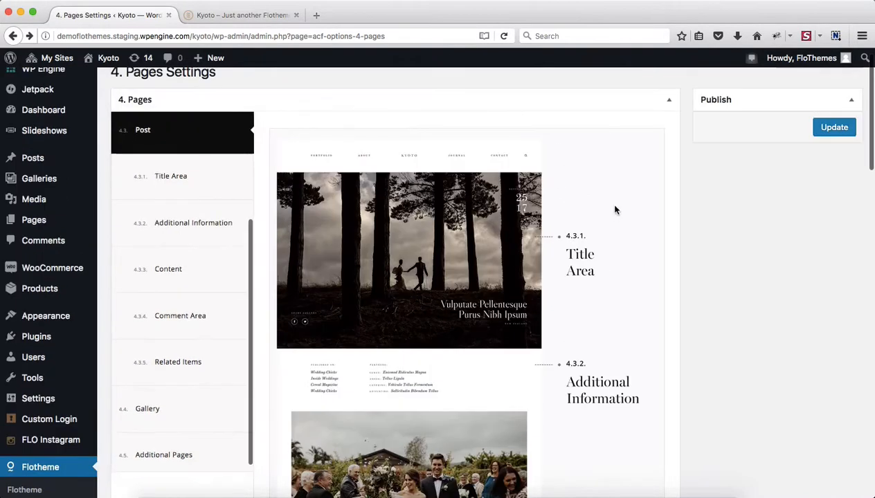
Examine the full post layout preview through the Comment Area and Related Items to the general post settings beneath it
{"action": "scroll", "coordinate": [468, 348], "scroll_direction": "down", "scroll_amount": 1}
{"action": "scroll", "coordinate": [468, 348], "scroll_direction": "down", "scroll_amount": 3}
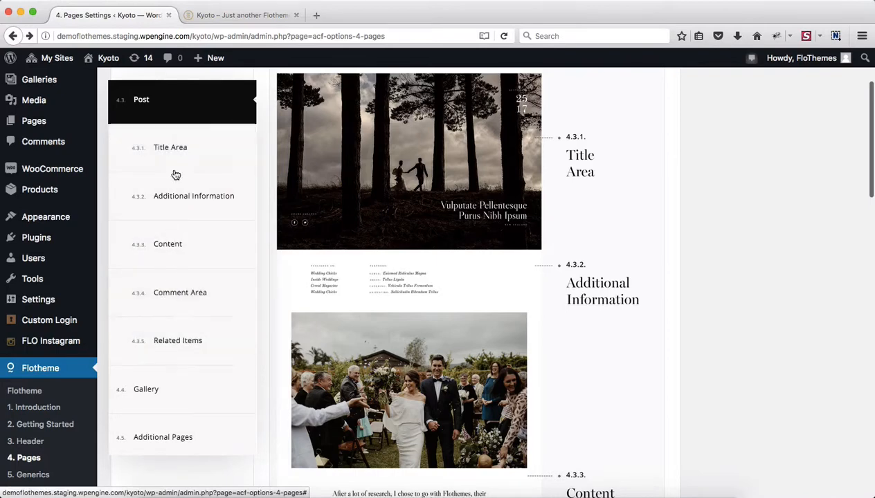
{"action": "scroll", "coordinate": [435, 239], "scroll_direction": "down", "scroll_amount": 4}
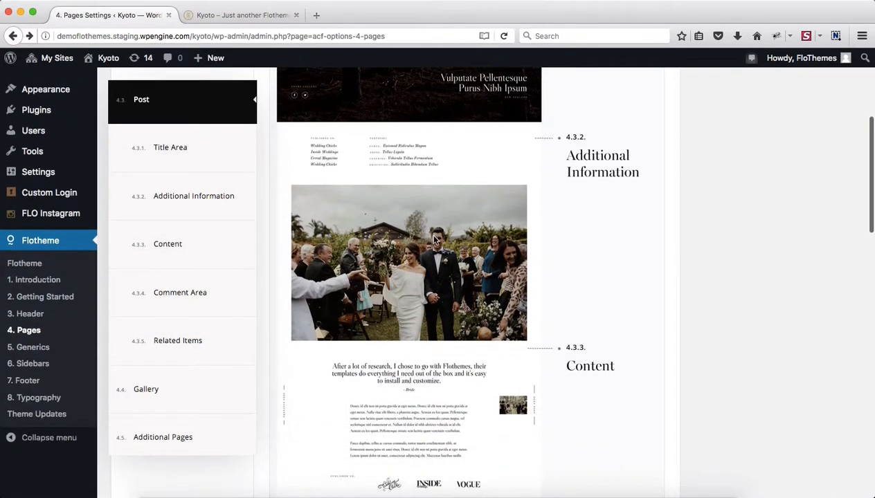
{"action": "scroll", "coordinate": [456, 197], "scroll_direction": "down", "scroll_amount": 2}
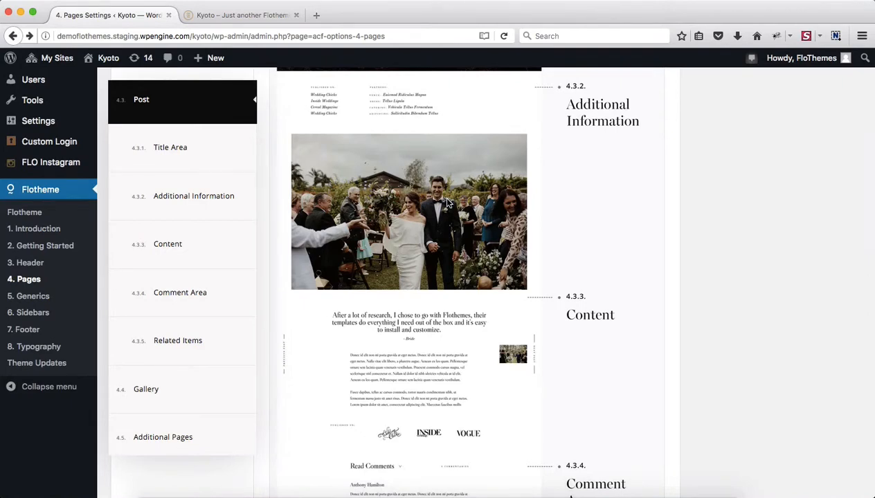
{"action": "scroll", "coordinate": [447, 201], "scroll_direction": "down", "scroll_amount": 20}
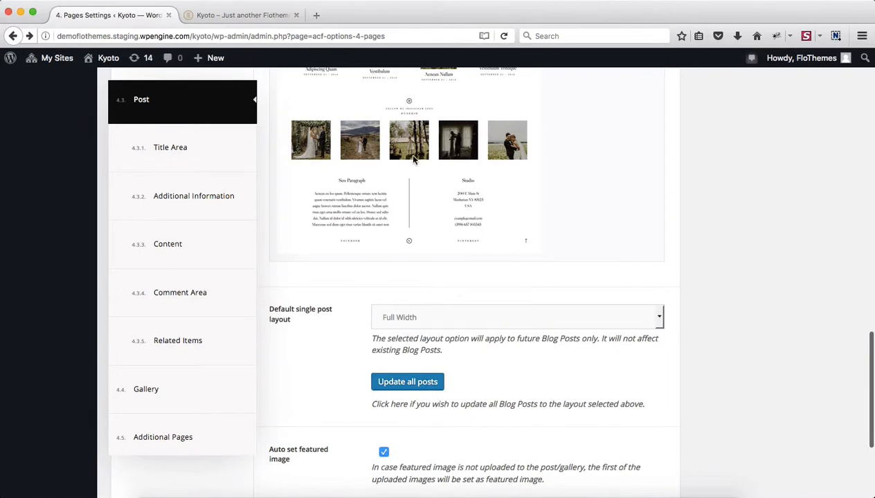
{"action": "scroll", "coordinate": [410, 155], "scroll_direction": "up", "scroll_amount": 10}
{"action": "scroll", "coordinate": [413, 160], "scroll_direction": "up", "scroll_amount": 6}
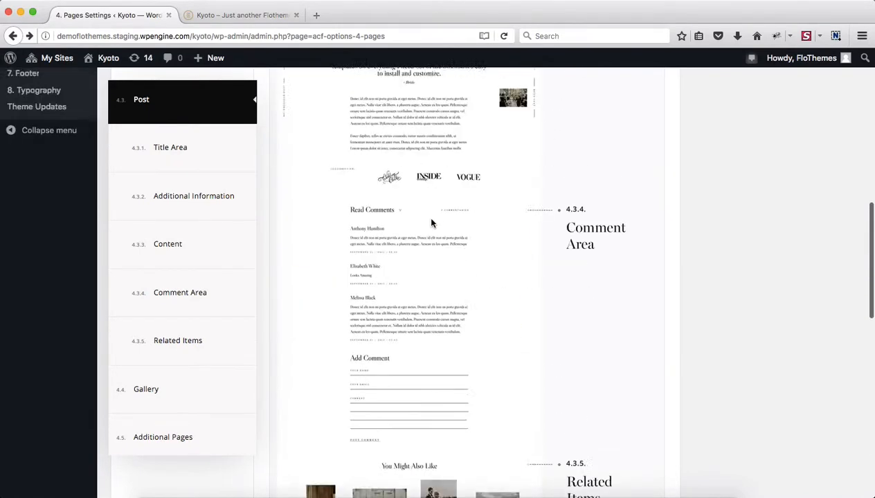
{"action": "scroll", "coordinate": [446, 190], "scroll_direction": "down", "scroll_amount": 3}
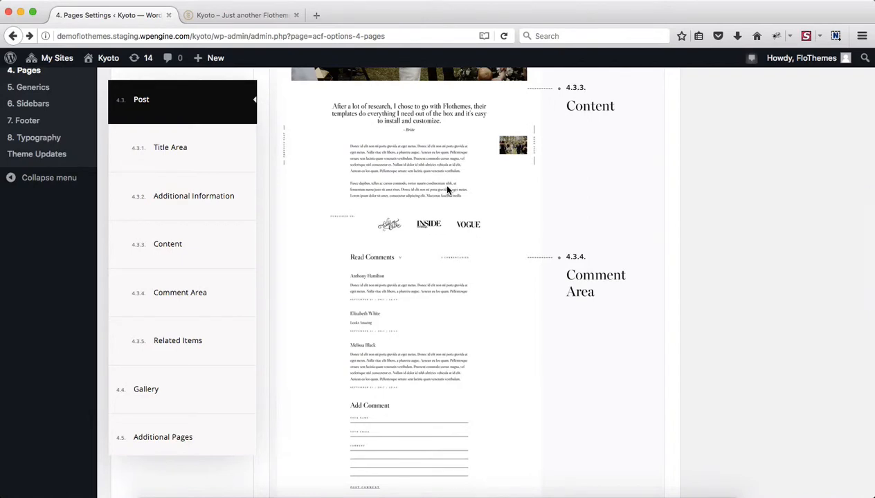
{"action": "scroll", "coordinate": [446, 191], "scroll_direction": "down", "scroll_amount": 10}
{"action": "scroll", "coordinate": [447, 190], "scroll_direction": "down", "scroll_amount": 5}
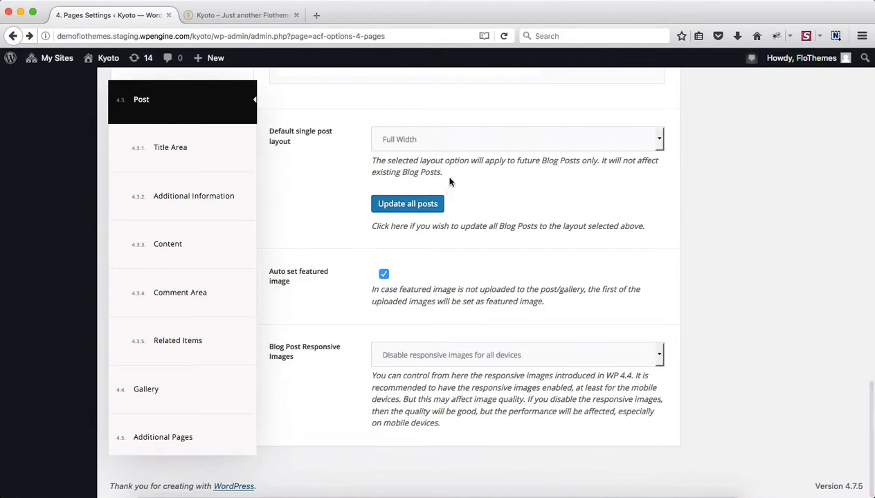
Check the choices for the default single post layout and read the notes on updating all posts and auto-setting the featured image
{"action": "left_click", "coordinate": [457, 144]}
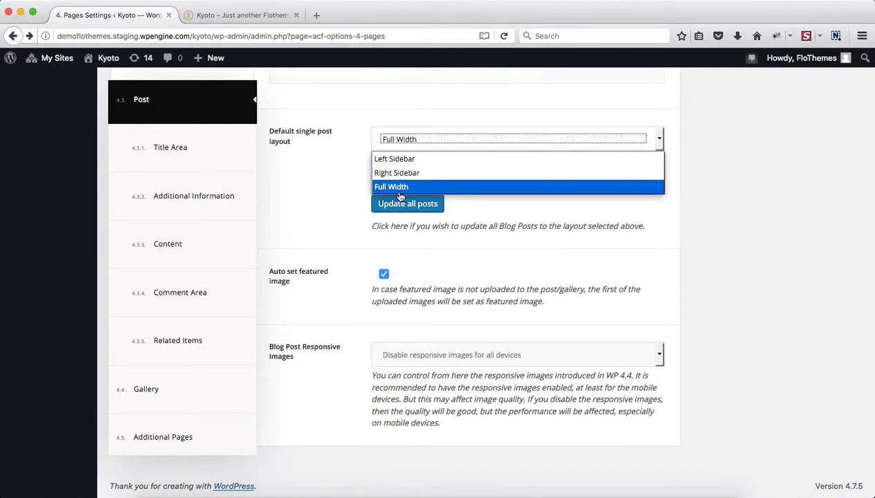
{"action": "left_click", "coordinate": [531, 240]}
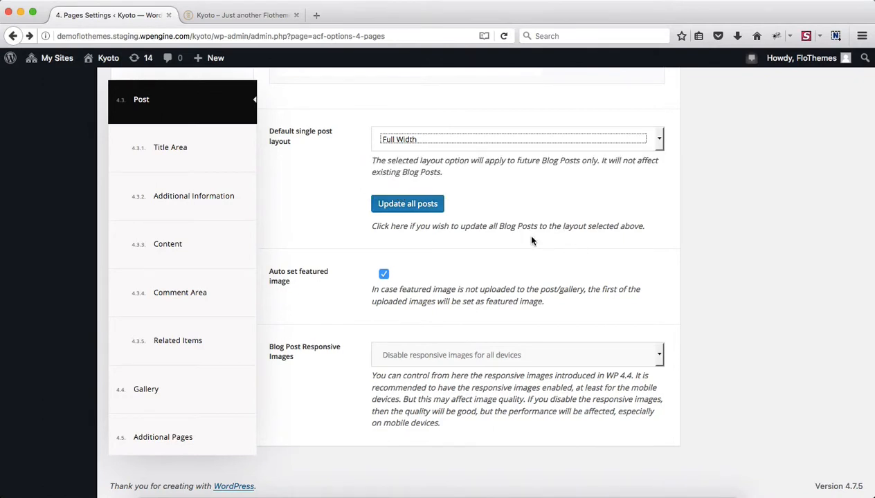
{"action": "scroll", "coordinate": [531, 240], "scroll_direction": "up", "scroll_amount": 1}
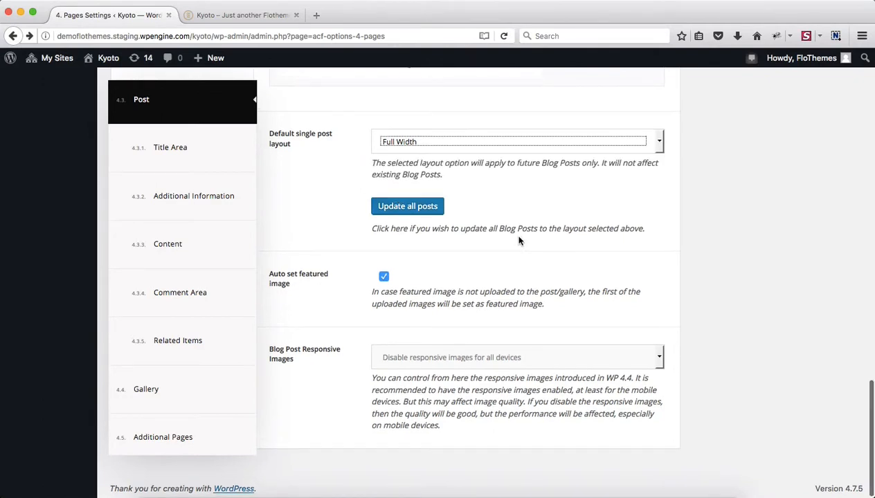
{"action": "scroll", "coordinate": [384, 277], "scroll_direction": "down", "scroll_amount": 1}
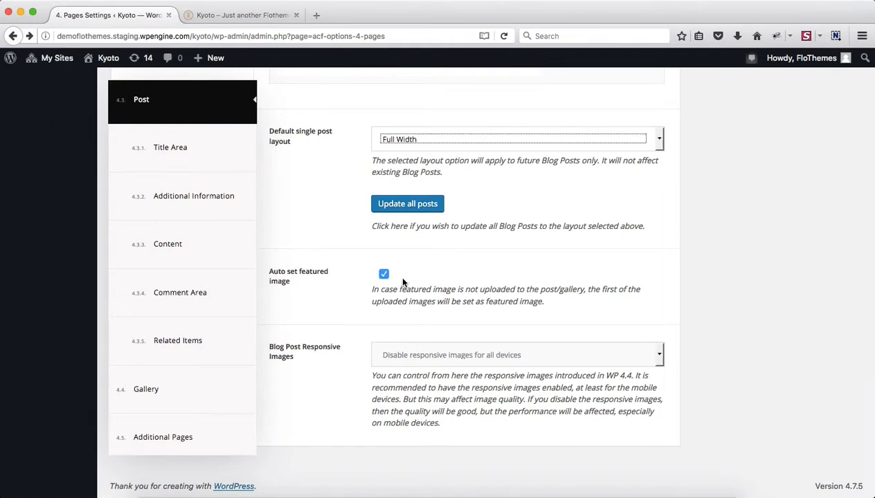
{"action": "scroll", "coordinate": [479, 296], "scroll_direction": "down", "scroll_amount": 2}
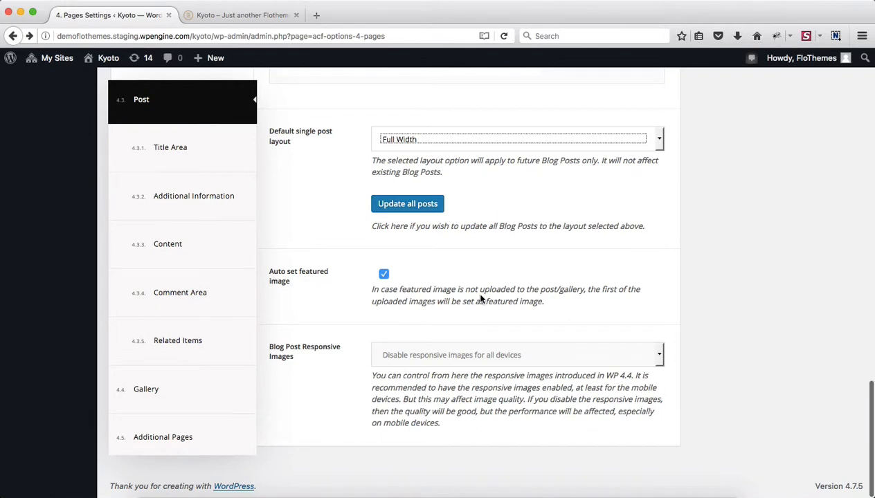
Check the available choices for Blog Post Responsive Images in the general post settings
{"action": "left_click", "coordinate": [494, 362]}
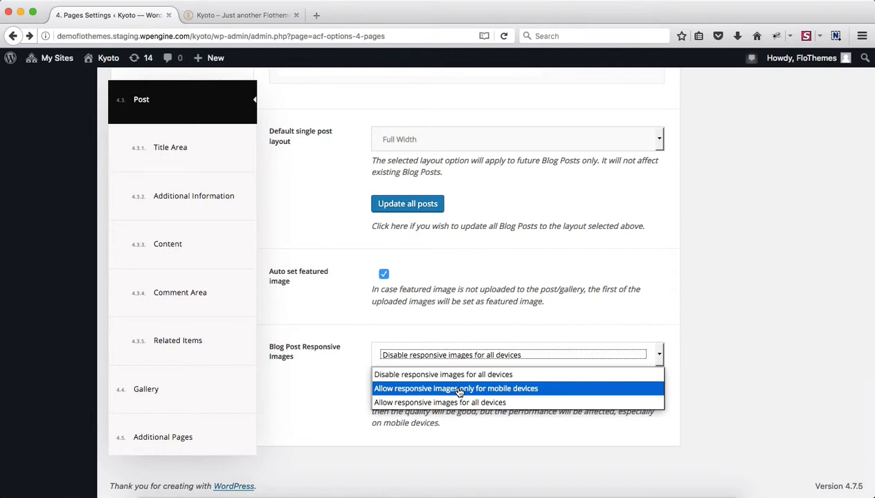
{"action": "left_click", "coordinate": [730, 287]}
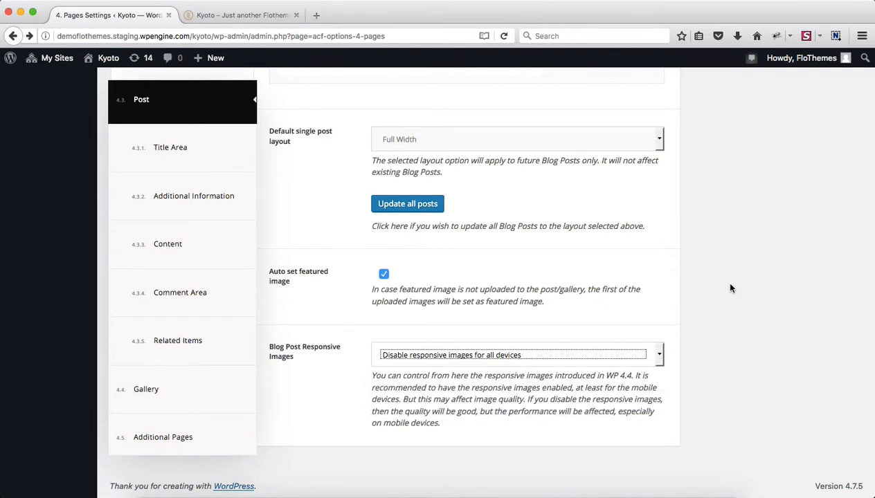
{"action": "scroll", "coordinate": [520, 371], "scroll_direction": "up", "scroll_amount": 2}
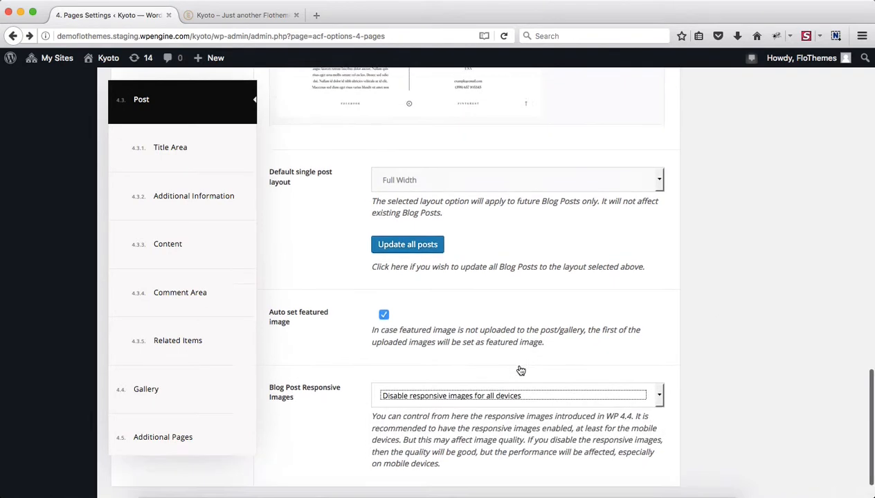
{"action": "scroll", "coordinate": [520, 367], "scroll_direction": "up", "scroll_amount": 2}
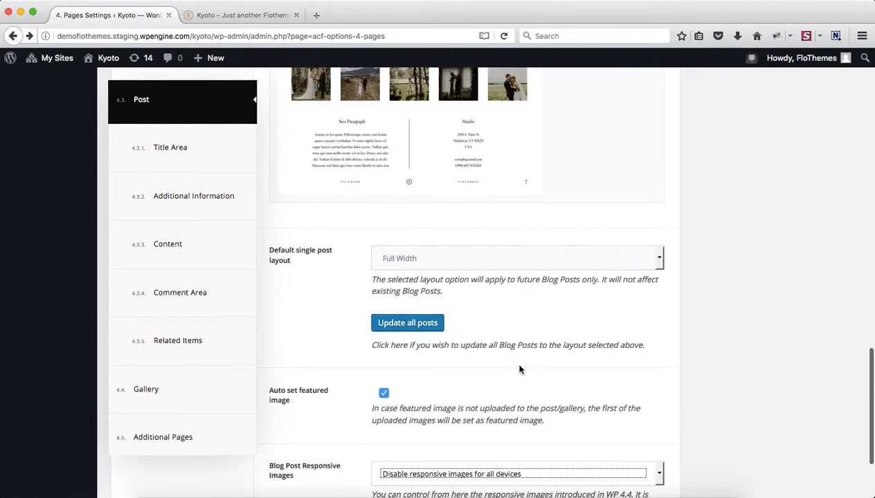
Open the post Title Area settings and compare the annotated preview with the featured image display and elements color options
{"action": "left_click", "coordinate": [196, 153]}
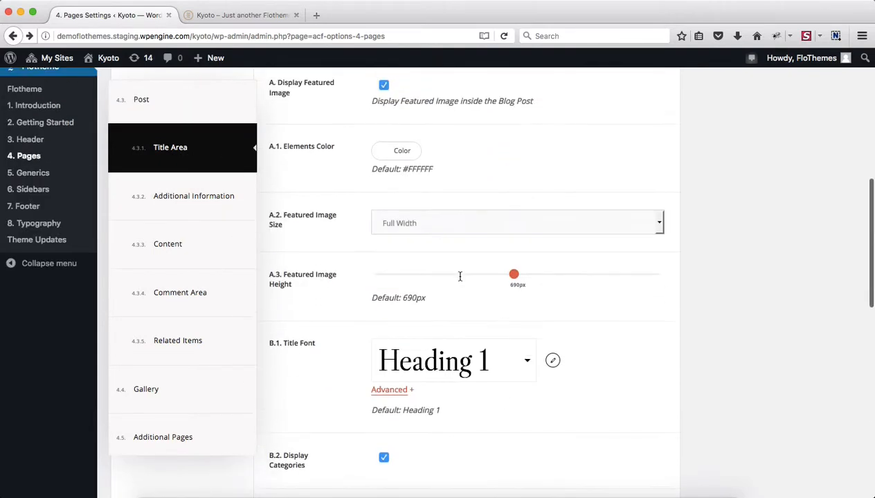
{"action": "scroll", "coordinate": [460, 276], "scroll_direction": "up", "scroll_amount": 10}
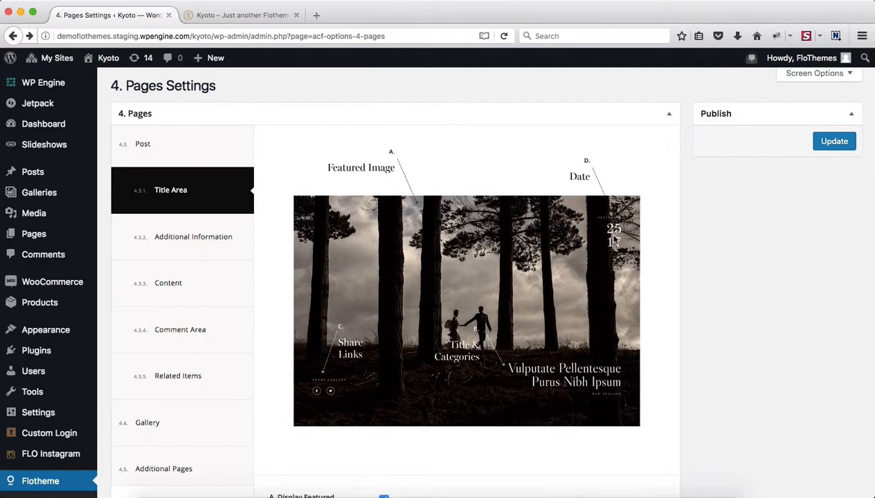
{"action": "scroll", "coordinate": [426, 325], "scroll_direction": "down", "scroll_amount": 1}
{"action": "scroll", "coordinate": [436, 337], "scroll_direction": "down", "scroll_amount": 1}
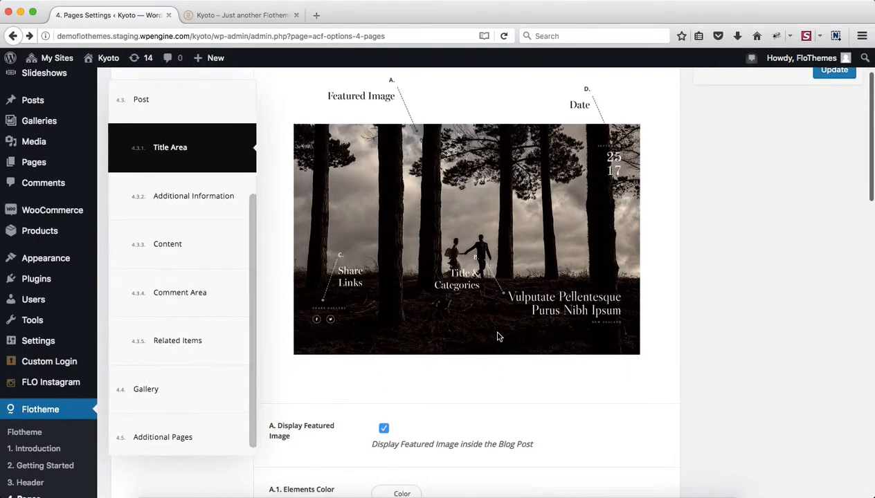
{"action": "scroll", "coordinate": [497, 336], "scroll_direction": "down", "scroll_amount": 3}
{"action": "scroll", "coordinate": [496, 335], "scroll_direction": "down", "scroll_amount": 3}
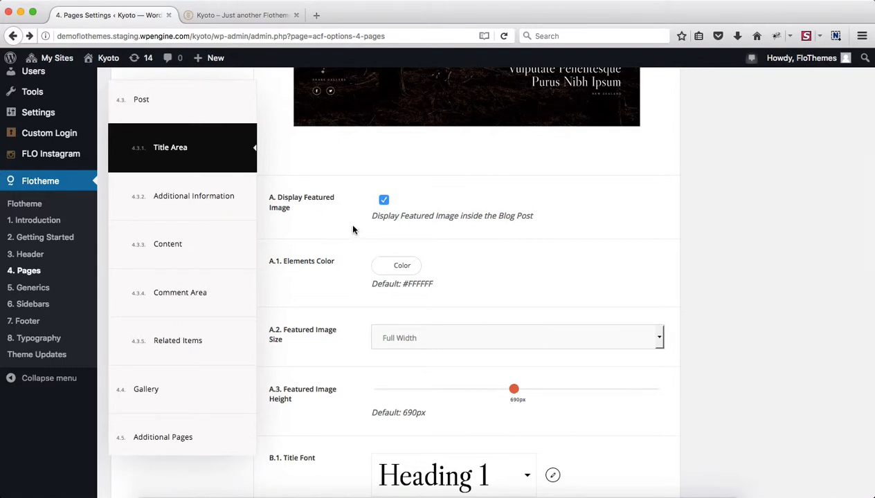
{"action": "scroll", "coordinate": [352, 230], "scroll_direction": "down", "scroll_amount": 2}
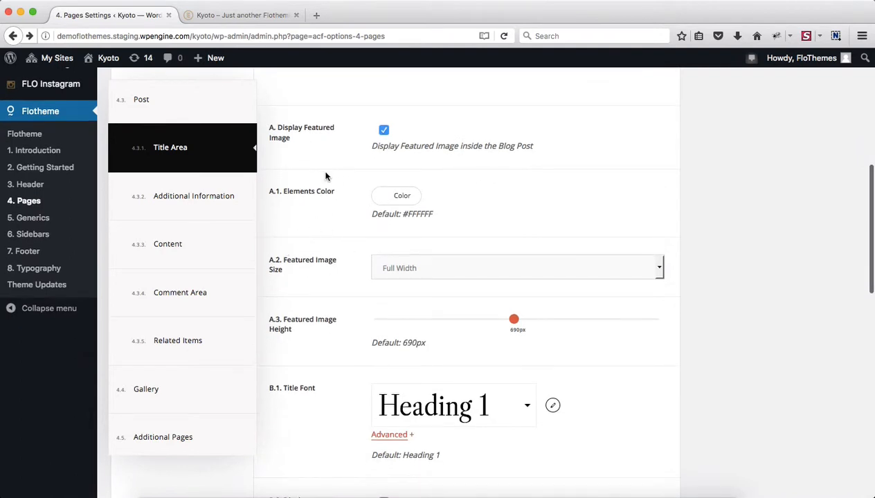
{"action": "scroll", "coordinate": [351, 218], "scroll_direction": "up", "scroll_amount": 4}
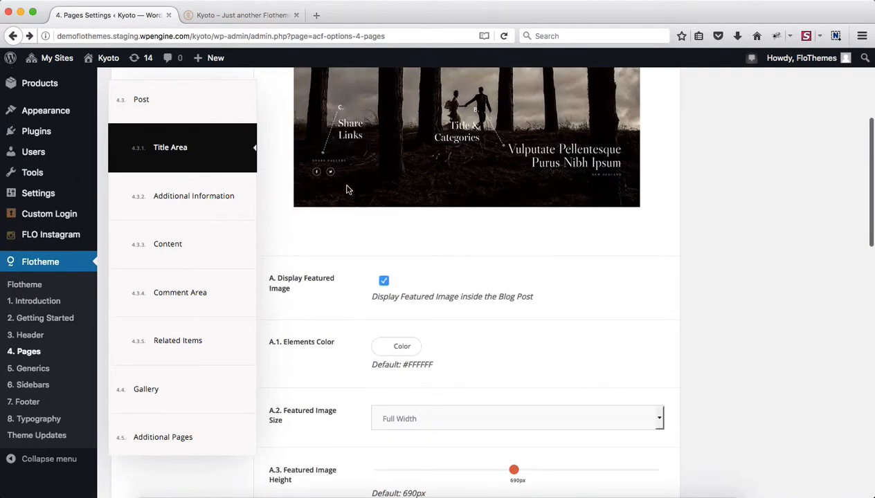
{"action": "scroll", "coordinate": [391, 188], "scroll_direction": "up", "scroll_amount": 1}
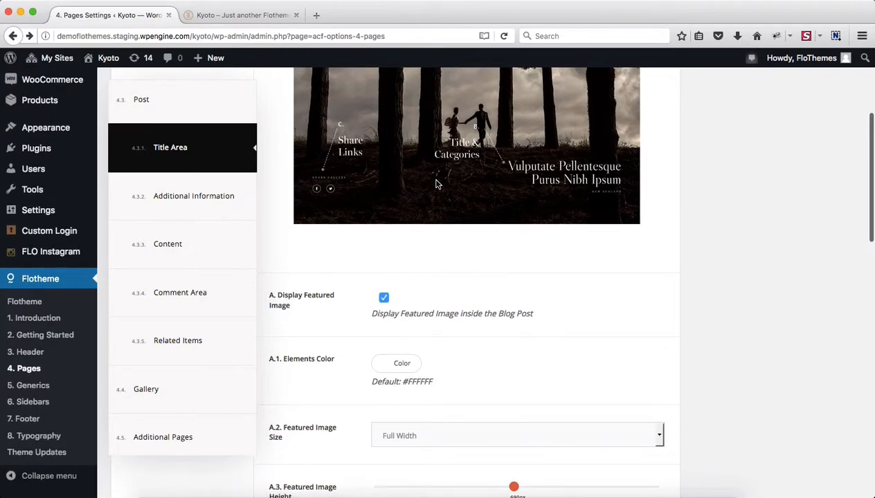
{"action": "scroll", "coordinate": [436, 183], "scroll_direction": "down", "scroll_amount": 1}
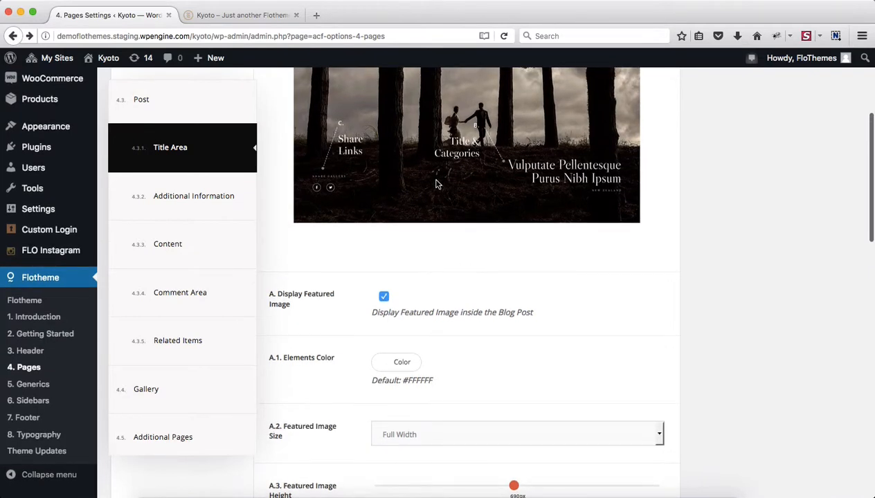
{"action": "scroll", "coordinate": [436, 183], "scroll_direction": "down", "scroll_amount": 5}
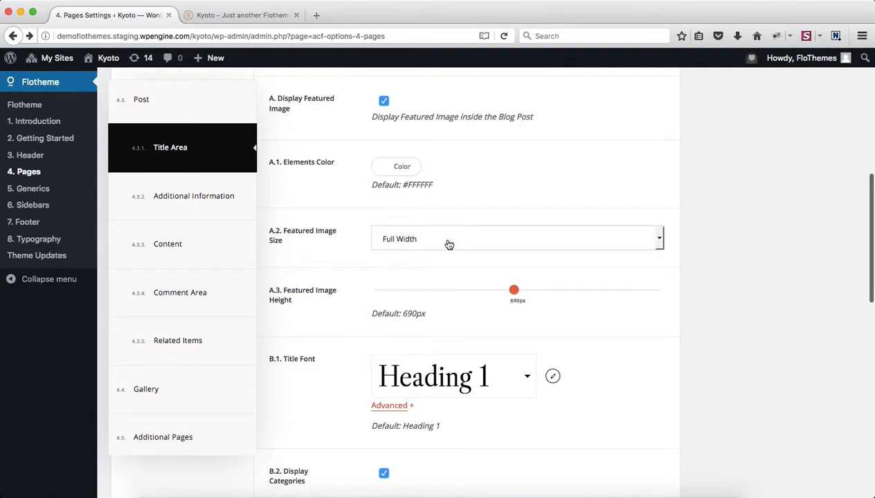
Check the available Featured Image Size choices and look at the Featured Image Height setting
{"action": "left_click", "coordinate": [448, 244]}
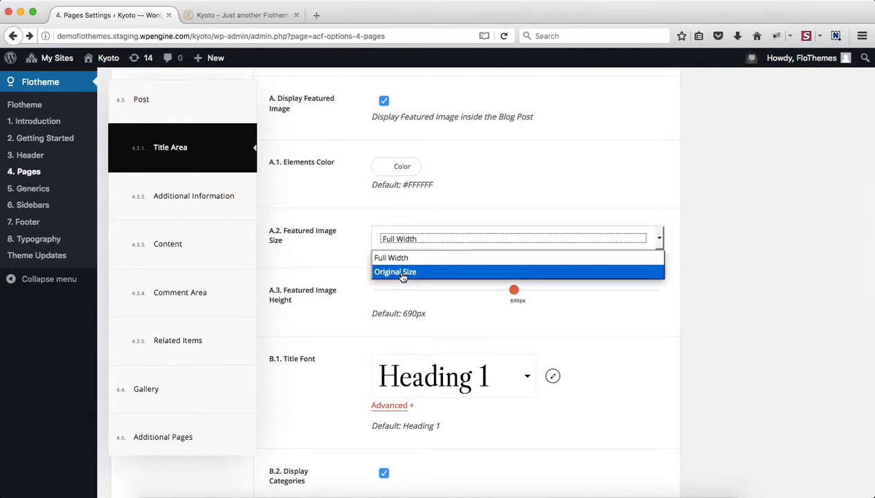
{"action": "left_click", "coordinate": [734, 215]}
{"action": "scroll", "coordinate": [735, 215], "scroll_direction": "down", "scroll_amount": 4}
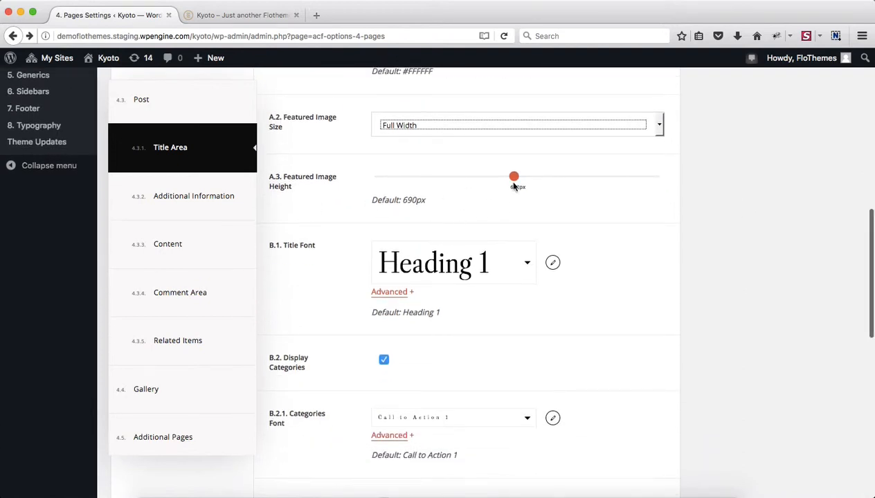
Examine the remaining Title Area options: title and category fonts, sharing links title, and the date display with its month and day fonts
{"action": "scroll", "coordinate": [515, 181], "scroll_direction": "down", "scroll_amount": 2}
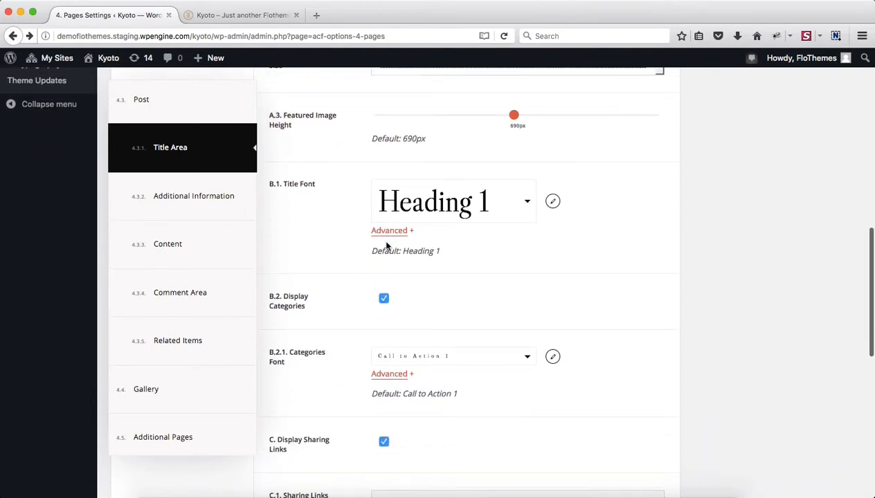
{"action": "scroll", "coordinate": [387, 246], "scroll_direction": "down", "scroll_amount": 2}
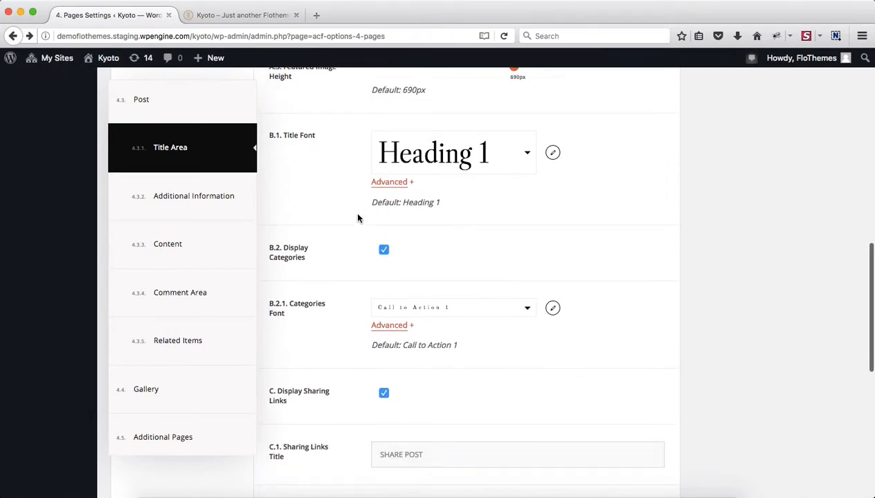
{"action": "scroll", "coordinate": [358, 217], "scroll_direction": "down", "scroll_amount": 1}
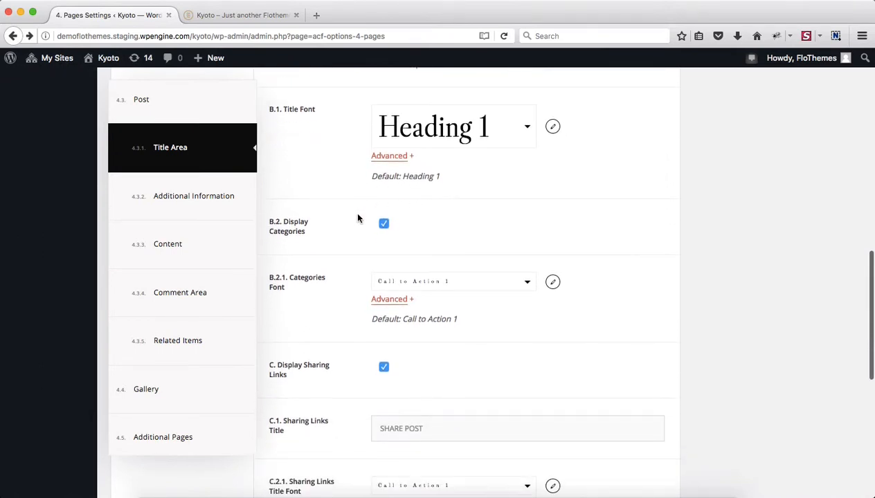
{"action": "scroll", "coordinate": [358, 218], "scroll_direction": "down", "scroll_amount": 1}
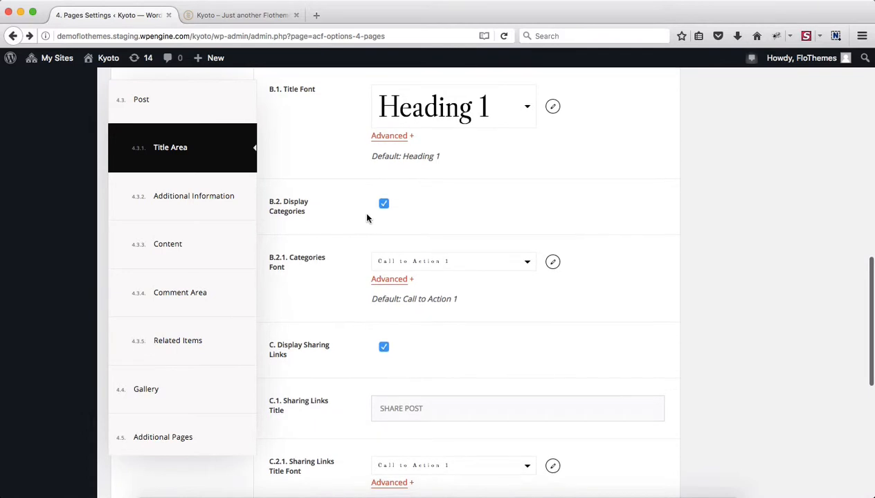
{"action": "scroll", "coordinate": [357, 215], "scroll_direction": "down", "scroll_amount": 3}
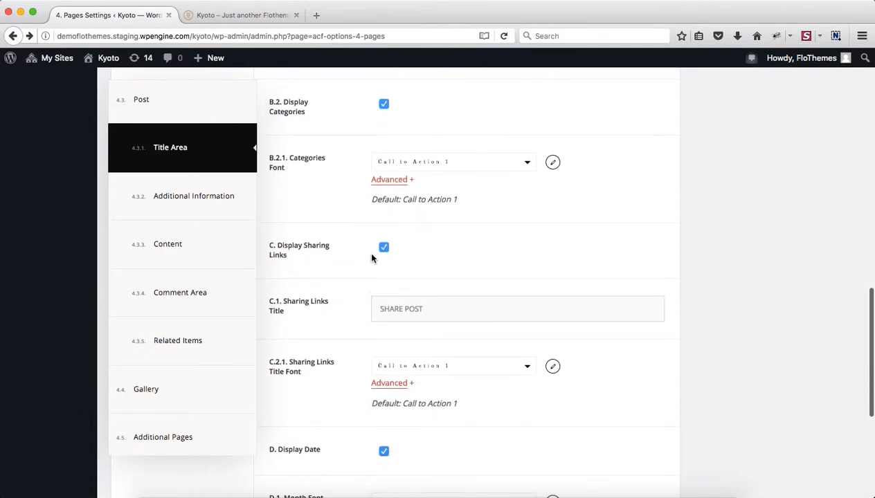
{"action": "scroll", "coordinate": [370, 259], "scroll_direction": "down", "scroll_amount": 10}
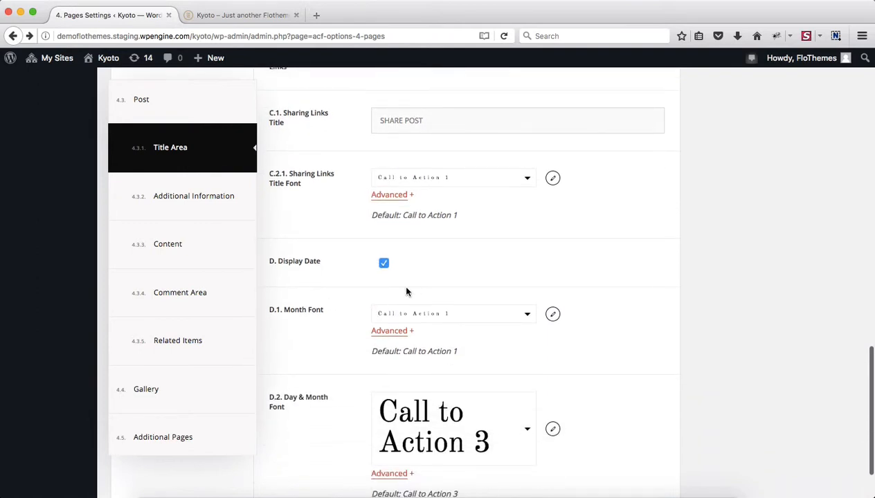
{"action": "scroll", "coordinate": [407, 290], "scroll_direction": "down", "scroll_amount": 4}
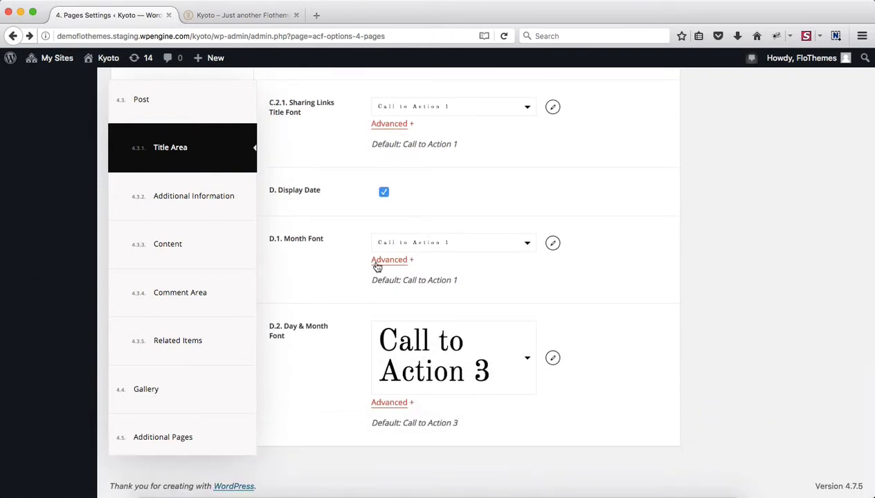
{"action": "scroll", "coordinate": [375, 266], "scroll_direction": "up", "scroll_amount": 10}
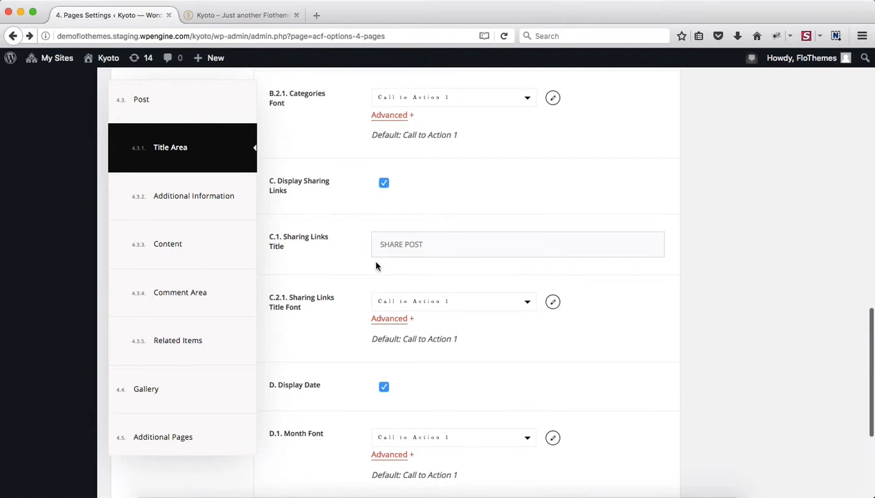
View the post's Additional Information settings and open the 5. Generics settings in a separate browser tab
{"action": "left_click", "coordinate": [230, 199]}
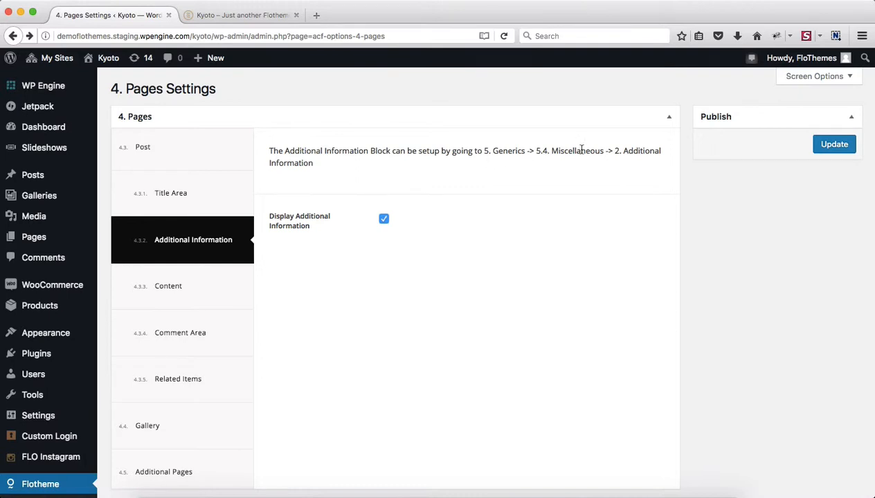
{"action": "left_click", "coordinate": [127, 324]}
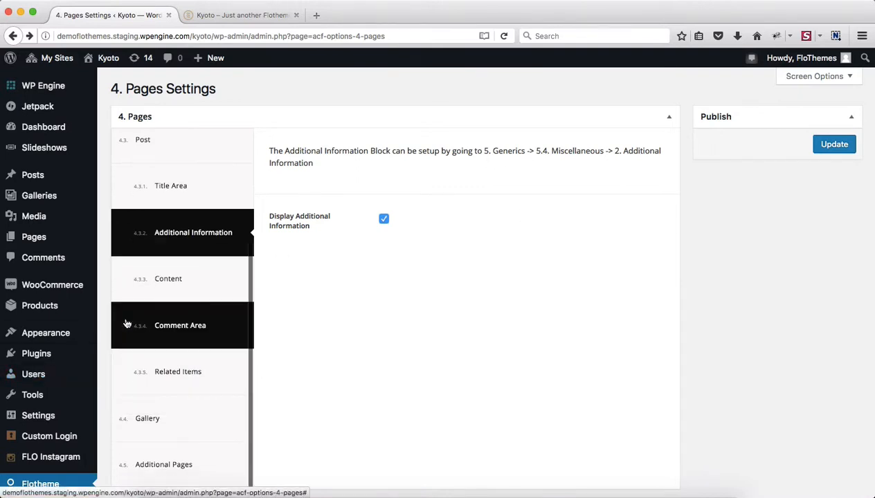
{"action": "scroll", "coordinate": [36, 330], "scroll_direction": "down", "scroll_amount": 5}
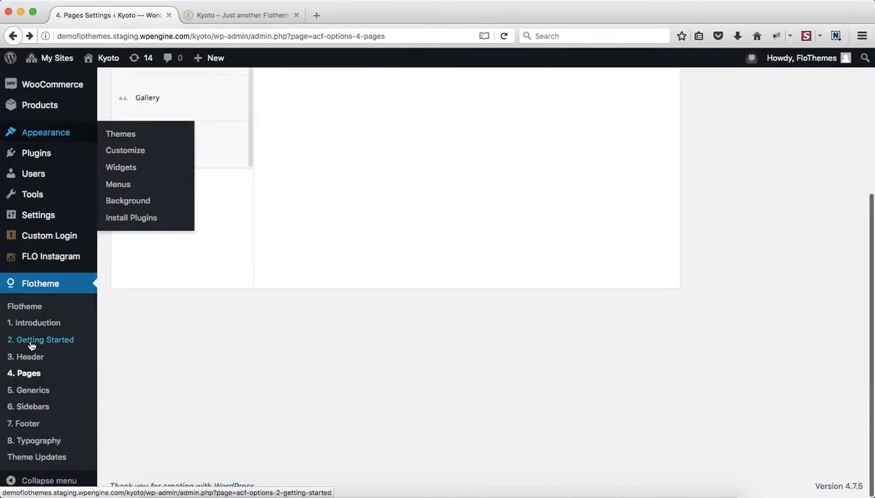
{"action": "left_click", "coordinate": [28, 392], "text": "super"}
{"action": "left_click", "coordinate": [374, 19]}
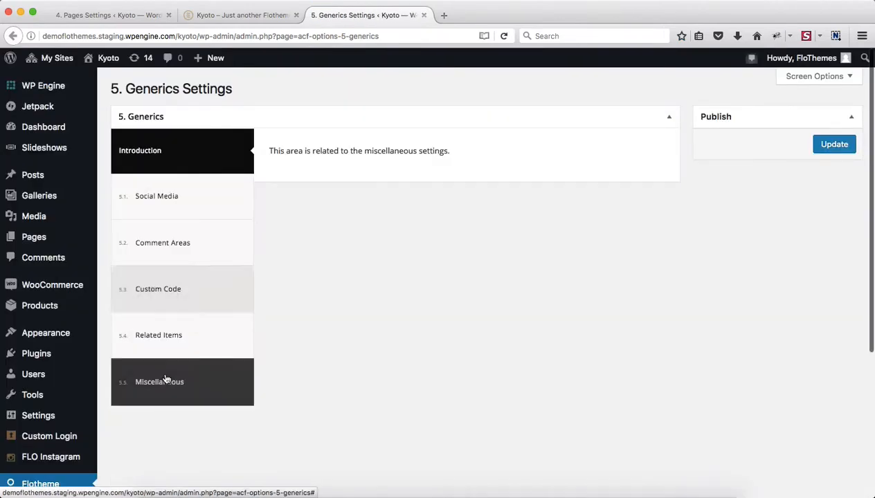
Open the Additional Information settings within Miscellaneous and look at the annotated Link List and Information List preview
{"action": "left_click", "coordinate": [163, 383]}
{"action": "scroll", "coordinate": [198, 230], "scroll_direction": "down", "scroll_amount": 5}
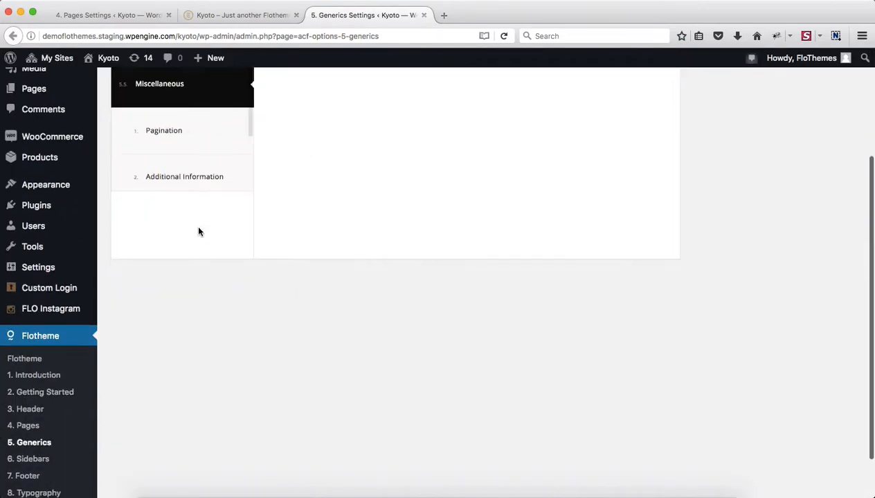
{"action": "left_click", "coordinate": [186, 183]}
{"action": "scroll", "coordinate": [515, 322], "scroll_direction": "up", "scroll_amount": 5}
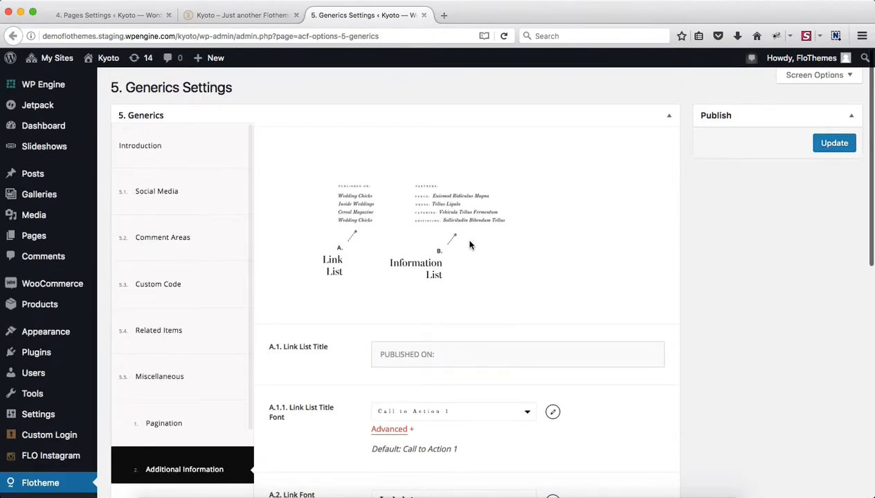
Review the title and font options for the Link List and the Information List
{"action": "scroll", "coordinate": [460, 328], "scroll_direction": "down", "scroll_amount": 3}
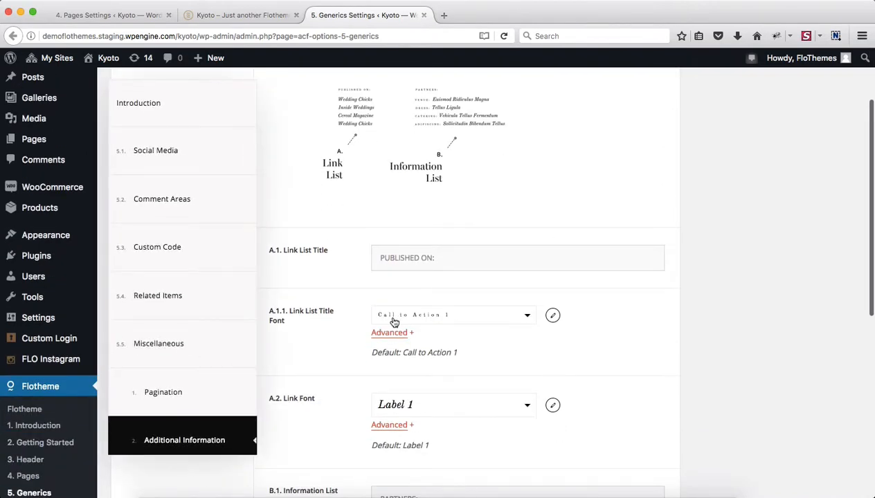
{"action": "left_click", "coordinate": [443, 258]}
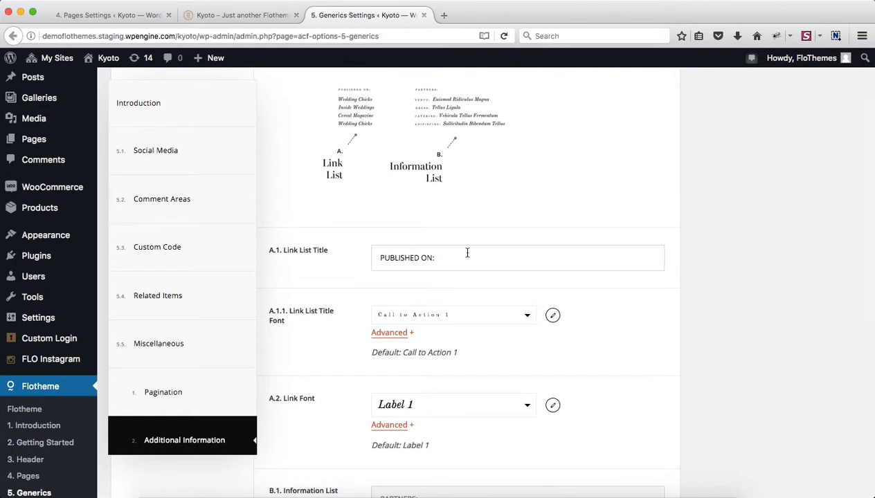
{"action": "scroll", "coordinate": [467, 253], "scroll_direction": "down", "scroll_amount": 8}
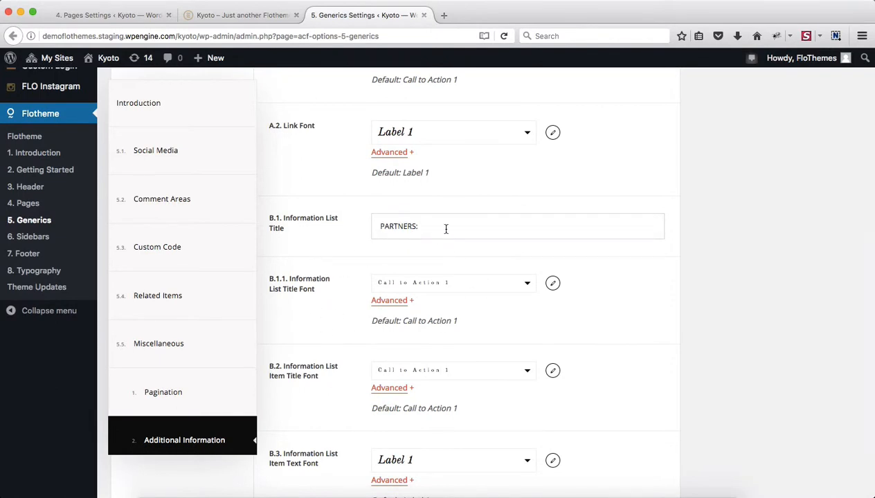
{"action": "scroll", "coordinate": [443, 230], "scroll_direction": "down", "scroll_amount": 3}
{"action": "scroll", "coordinate": [452, 243], "scroll_direction": "up", "scroll_amount": 15}
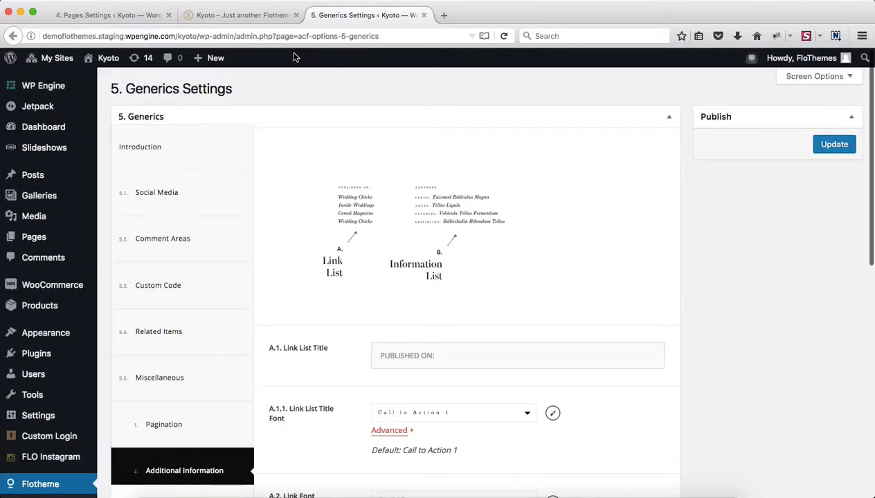
{"action": "scroll", "coordinate": [294, 132], "scroll_direction": "down", "scroll_amount": 3}
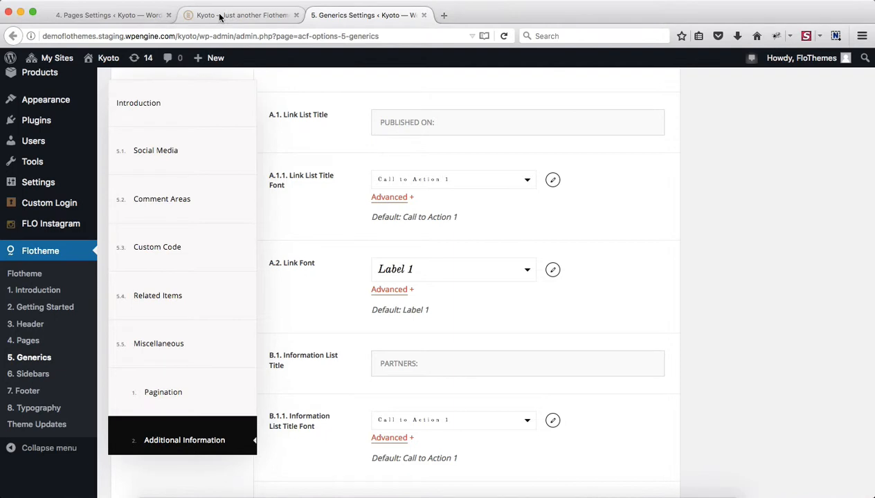
Return to the Pages Settings and open the post Content settings to view their annotated preview
{"action": "left_click", "coordinate": [107, 14]}
{"action": "scroll", "coordinate": [391, 316], "scroll_direction": "up", "scroll_amount": 5}
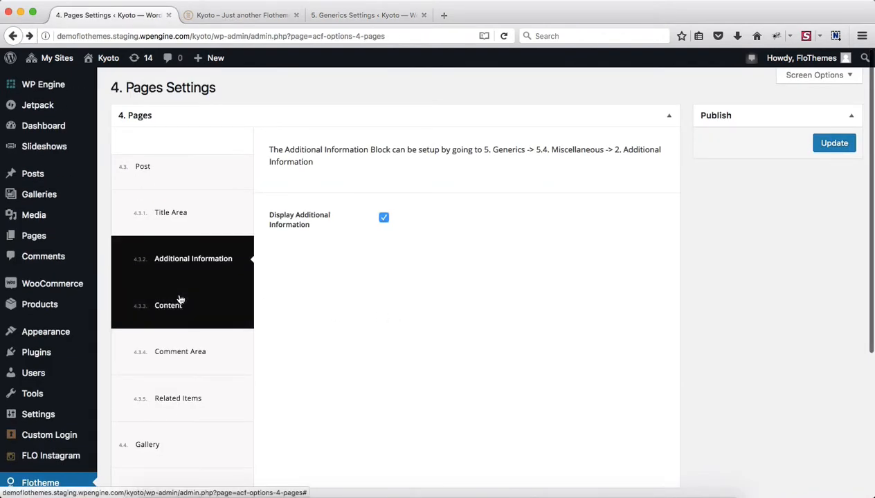
{"action": "left_click", "coordinate": [180, 299]}
{"action": "scroll", "coordinate": [442, 342], "scroll_direction": "down", "scroll_amount": 4}
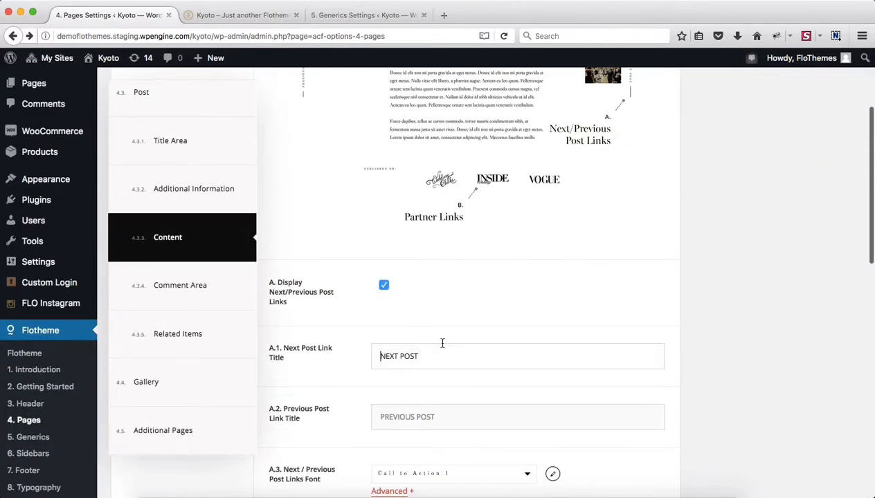
Read through the Content options for next/previous post links, partner links, content typography, content width, image distance, tags and share links
{"action": "scroll", "coordinate": [736, 272], "scroll_direction": "down", "scroll_amount": 1}
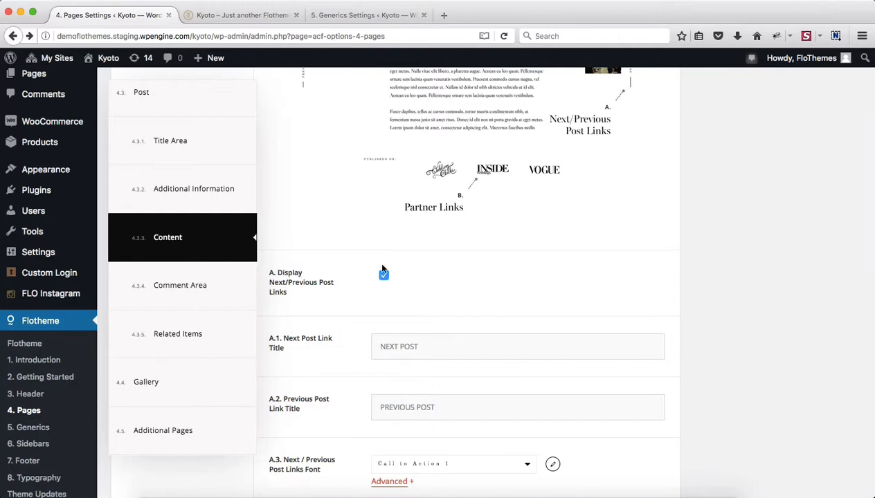
{"action": "scroll", "coordinate": [552, 255], "scroll_direction": "down", "scroll_amount": 5}
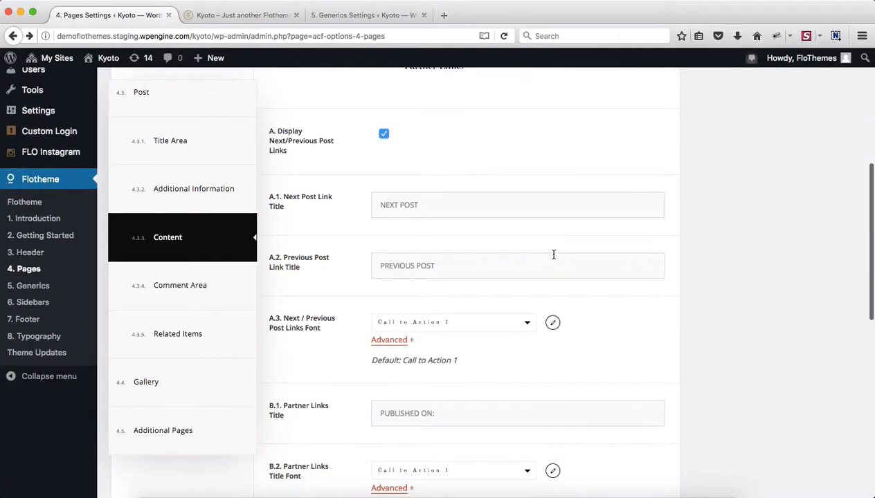
{"action": "scroll", "coordinate": [447, 265], "scroll_direction": "down", "scroll_amount": 10}
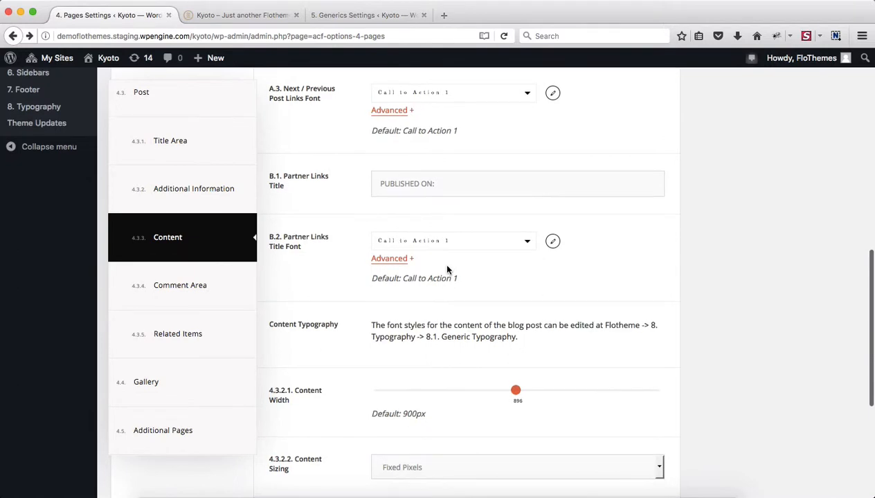
{"action": "scroll", "coordinate": [447, 270], "scroll_direction": "down", "scroll_amount": 2}
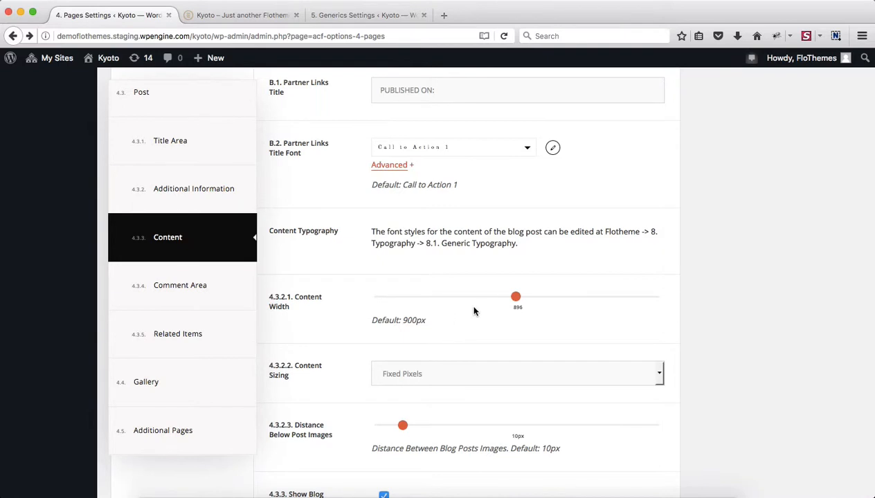
{"action": "scroll", "coordinate": [473, 311], "scroll_direction": "down", "scroll_amount": 5}
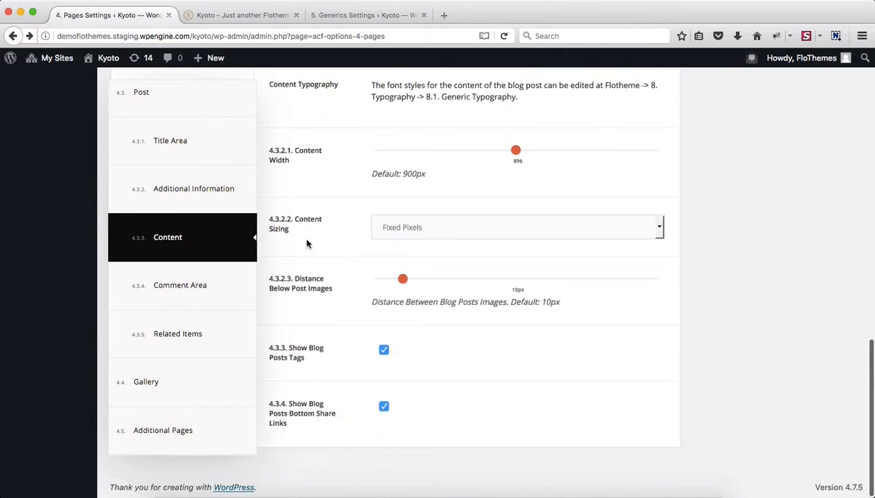
Try Proportional to Screen Size as the Content Sizing and return it to Fixed Pixels
{"action": "left_click", "coordinate": [446, 234]}
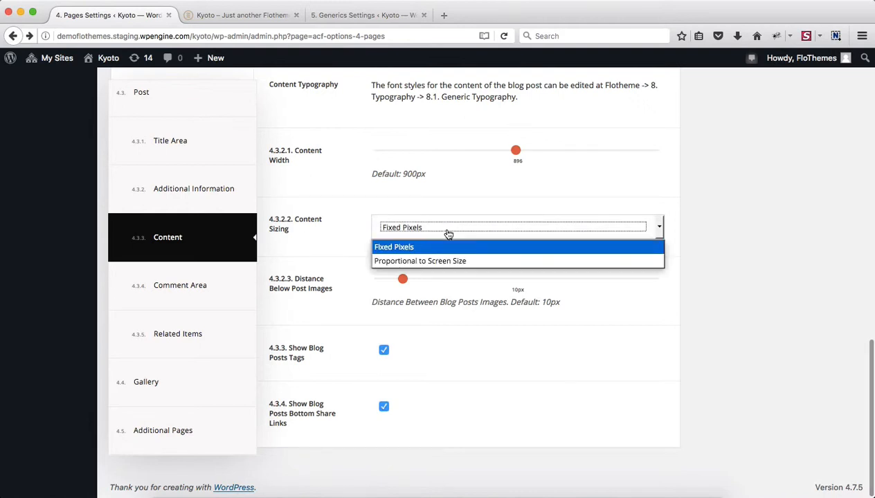
{"action": "left_click", "coordinate": [396, 262]}
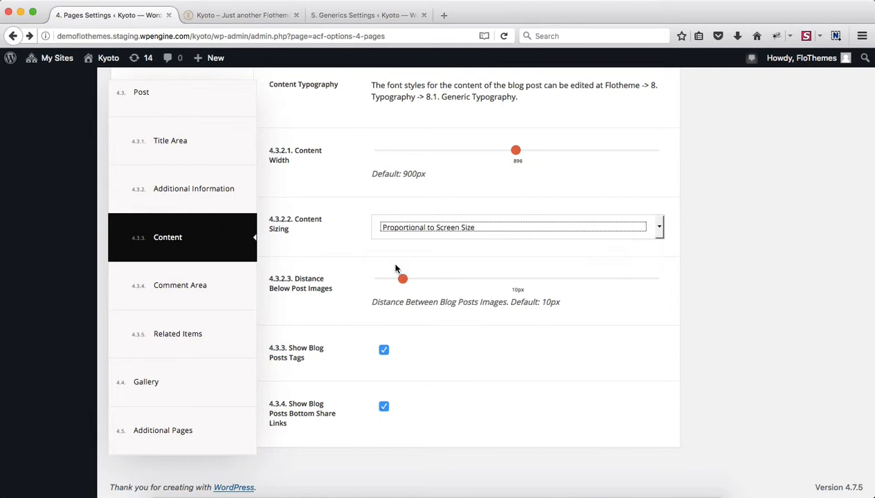
{"action": "left_click", "coordinate": [443, 229]}
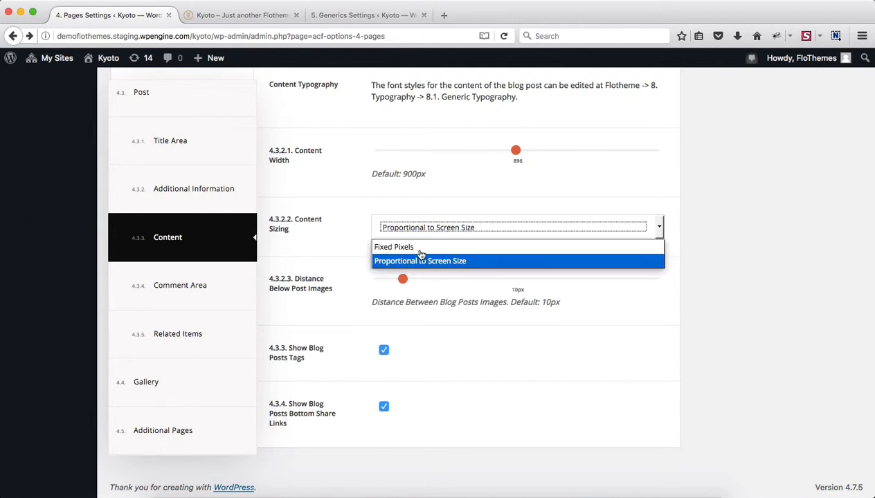
{"action": "left_click", "coordinate": [419, 253]}
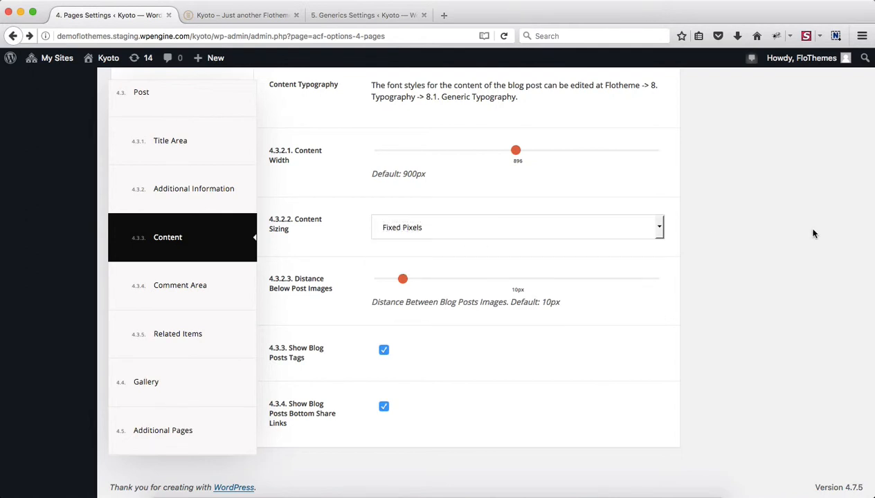
{"action": "scroll", "coordinate": [813, 234], "scroll_direction": "down", "scroll_amount": 1}
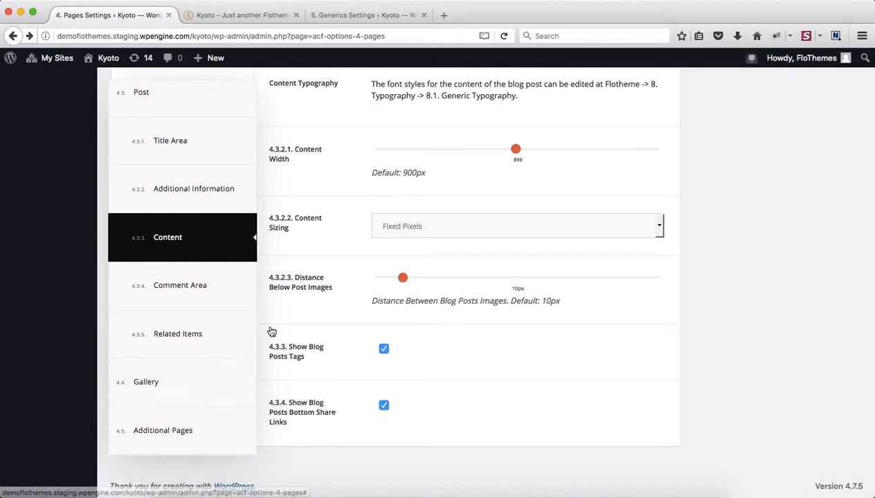
Read the post's Comment Area note and open the Comment Areas settings in 5. Generics to view the comment type and annotated preview
{"action": "left_click", "coordinate": [216, 298]}
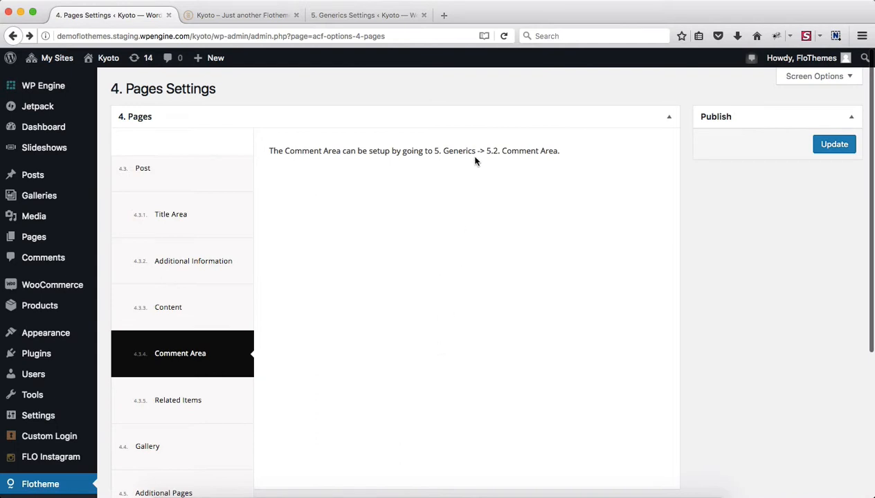
{"action": "left_click", "coordinate": [222, 19]}
{"action": "left_click", "coordinate": [323, 17]}
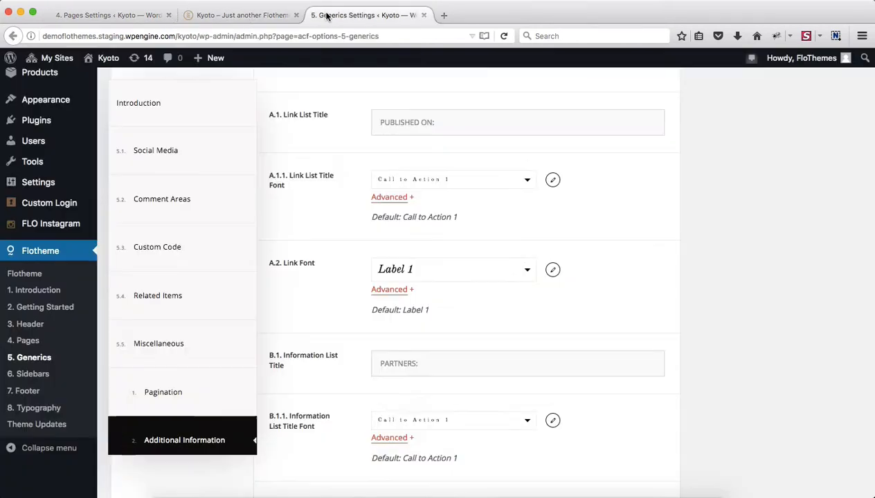
{"action": "scroll", "coordinate": [207, 311], "scroll_direction": "up", "scroll_amount": 1}
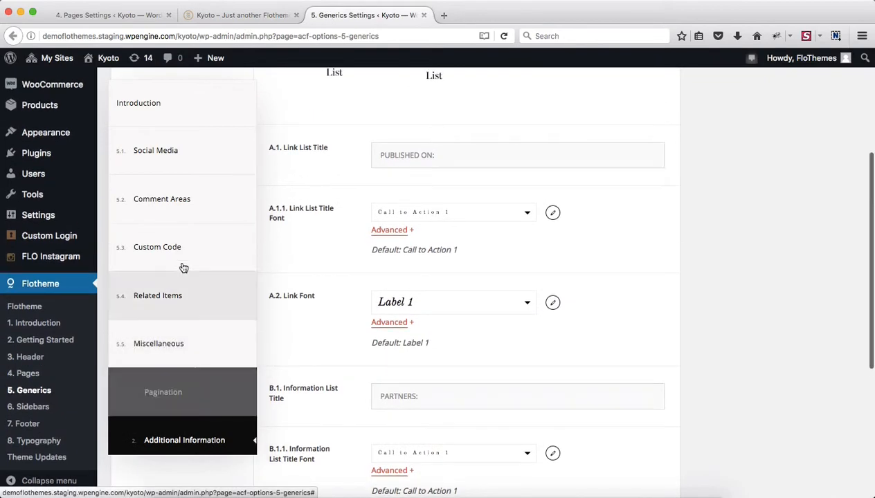
{"action": "left_click", "coordinate": [185, 220]}
{"action": "scroll", "coordinate": [437, 279], "scroll_direction": "up", "scroll_amount": 3}
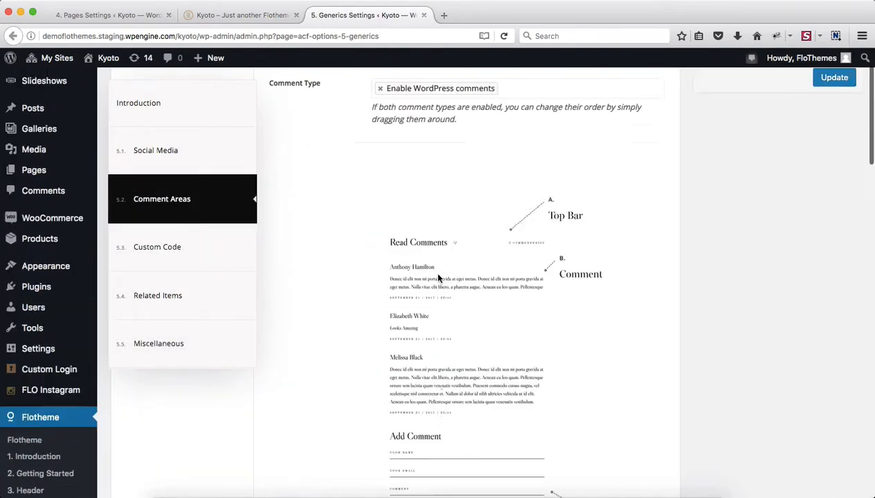
View the comment types available for the Comment Areas and leave the current selection as is
{"action": "scroll", "coordinate": [437, 279], "scroll_direction": "down", "scroll_amount": 2}
{"action": "scroll", "coordinate": [437, 279], "scroll_direction": "up", "scroll_amount": 2}
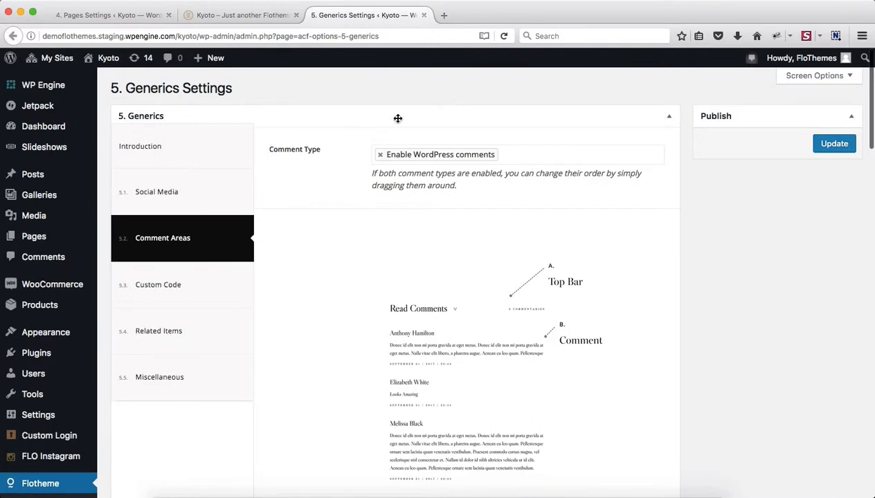
{"action": "left_click", "coordinate": [529, 161]}
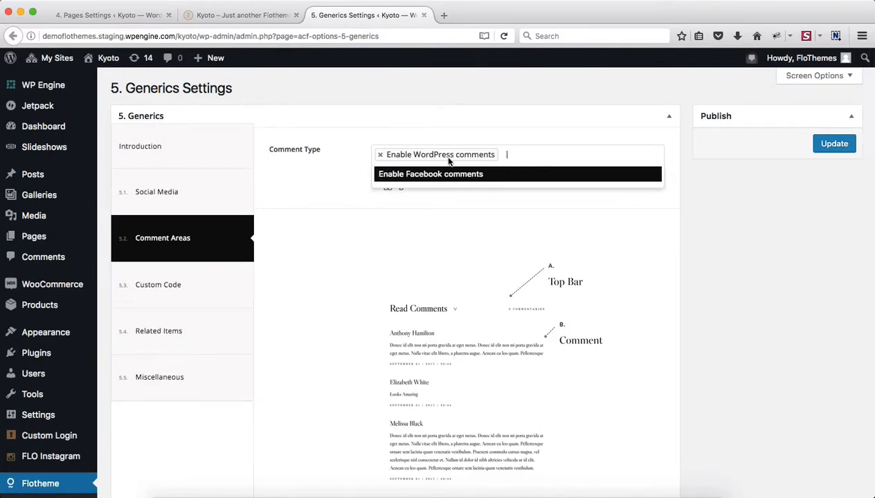
{"action": "left_click", "coordinate": [768, 247]}
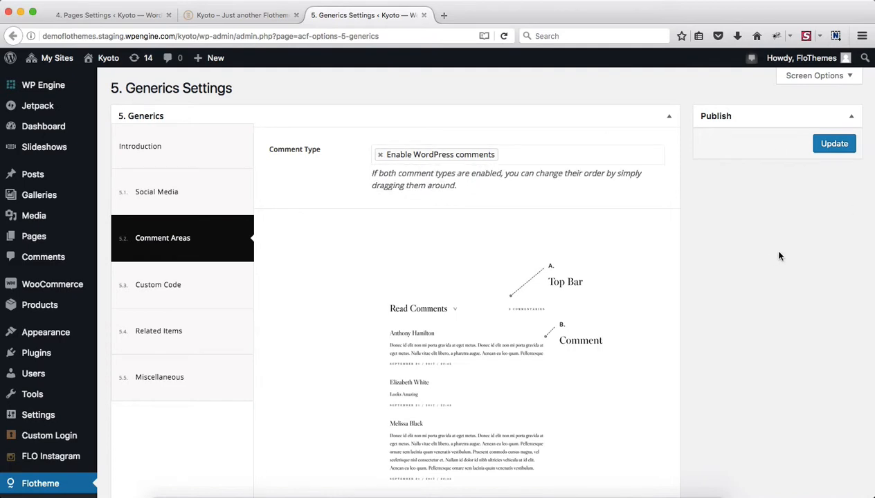
Read through the Comment Areas options for comments count, show/hide button labels and fonts, avatars, dates, form title and submit button
{"action": "scroll", "coordinate": [772, 253], "scroll_direction": "down", "scroll_amount": 10}
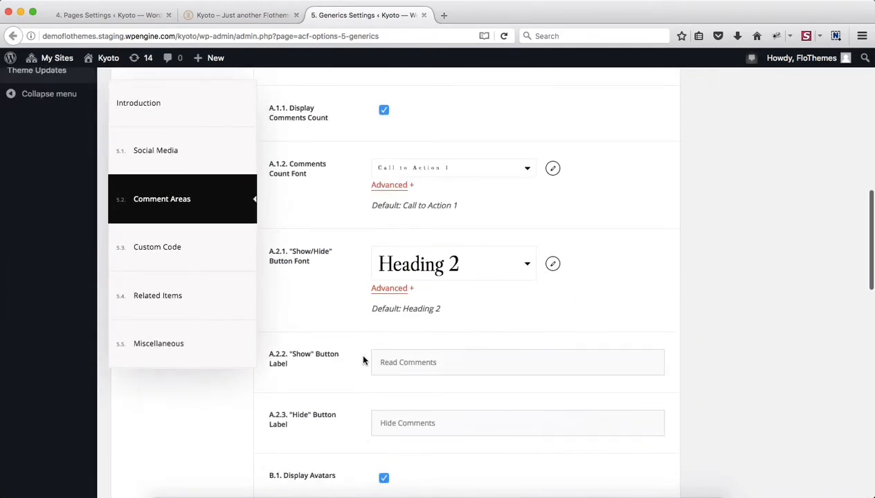
{"action": "scroll", "coordinate": [363, 359], "scroll_direction": "down", "scroll_amount": 3}
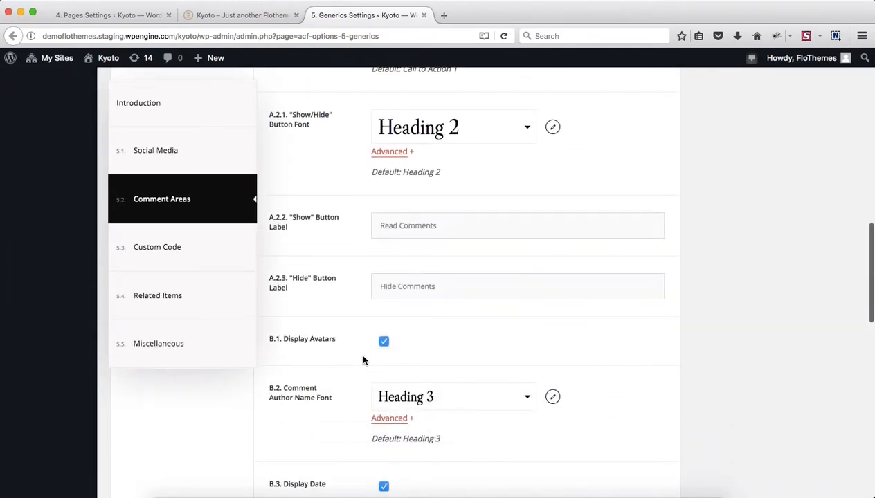
{"action": "scroll", "coordinate": [418, 346], "scroll_direction": "down", "scroll_amount": 10}
{"action": "scroll", "coordinate": [418, 347], "scroll_direction": "down", "scroll_amount": 4}
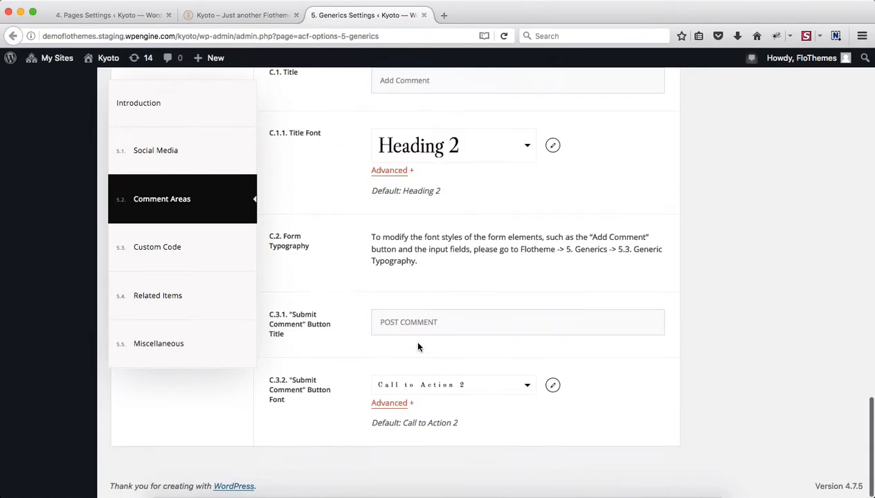
Read the post's Related Items note in the Pages Settings and open the Related Items settings in 5. Generics
{"action": "left_click", "coordinate": [117, 16]}
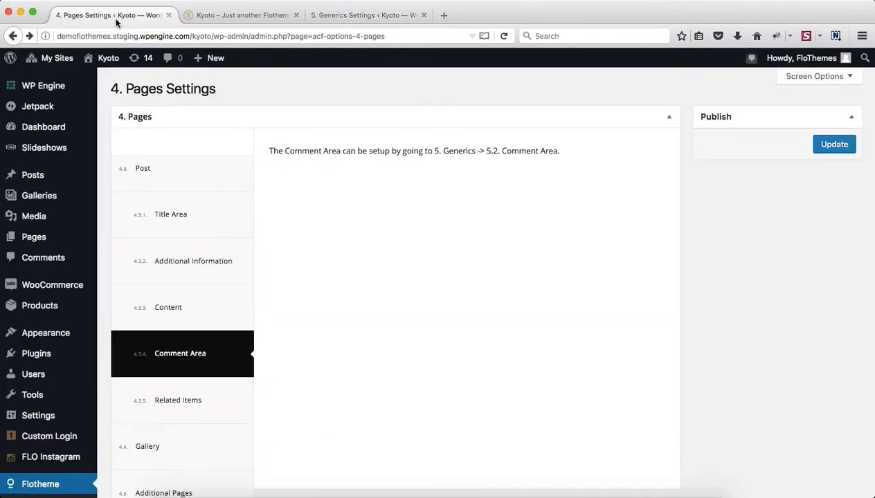
{"action": "left_click", "coordinate": [190, 415]}
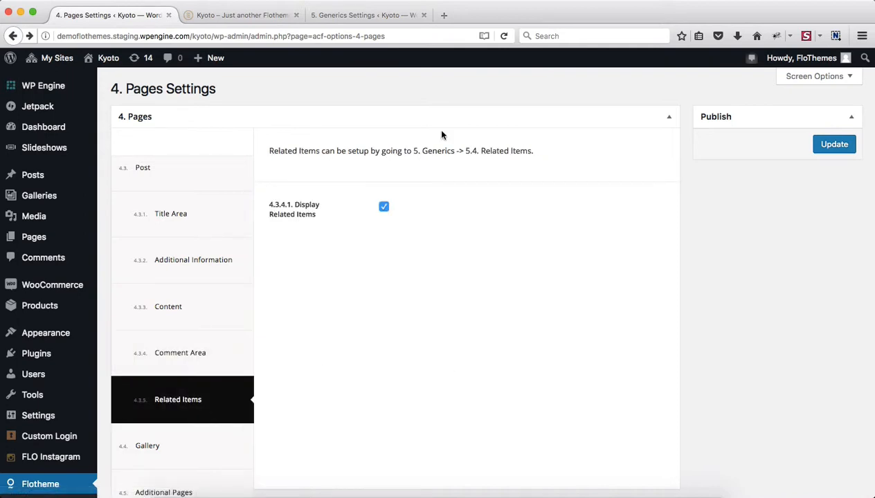
{"action": "left_click", "coordinate": [333, 14]}
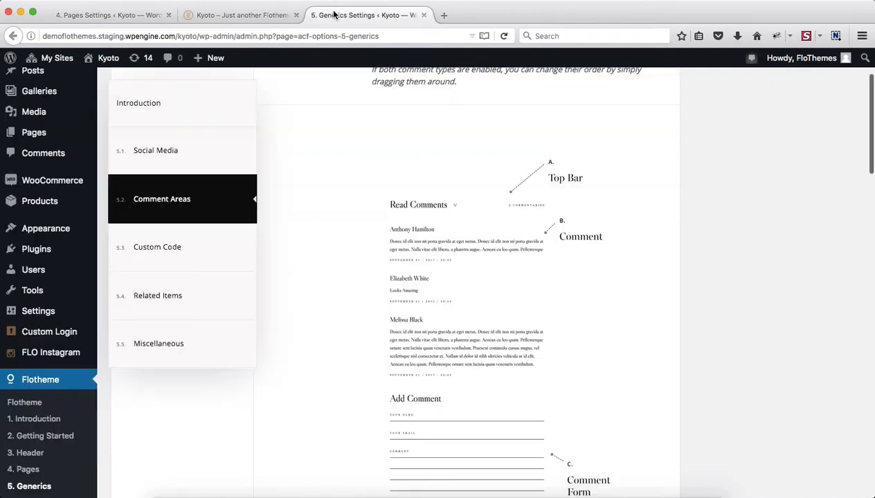
{"action": "left_click", "coordinate": [215, 310]}
{"action": "scroll", "coordinate": [401, 343], "scroll_direction": "up", "scroll_amount": 3}
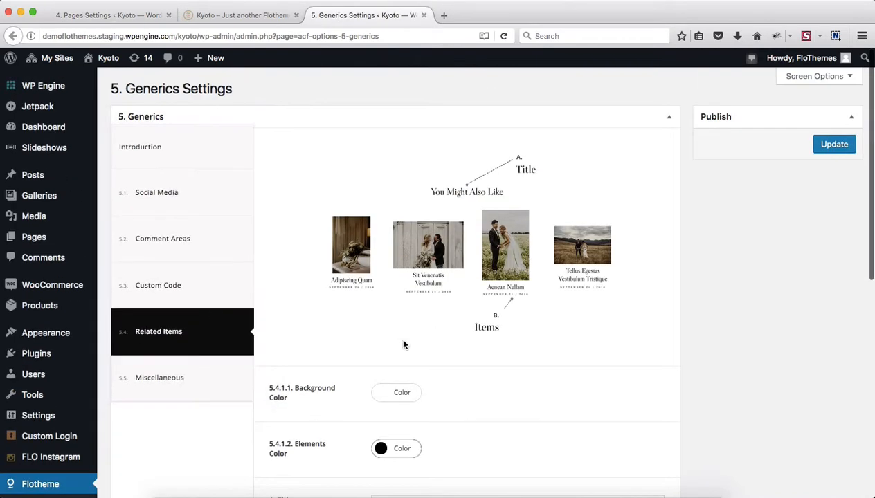
Read through the Related Items options for background and elements color, title text, title font, item title font and item date font
{"action": "scroll", "coordinate": [508, 308], "scroll_direction": "down", "scroll_amount": 3}
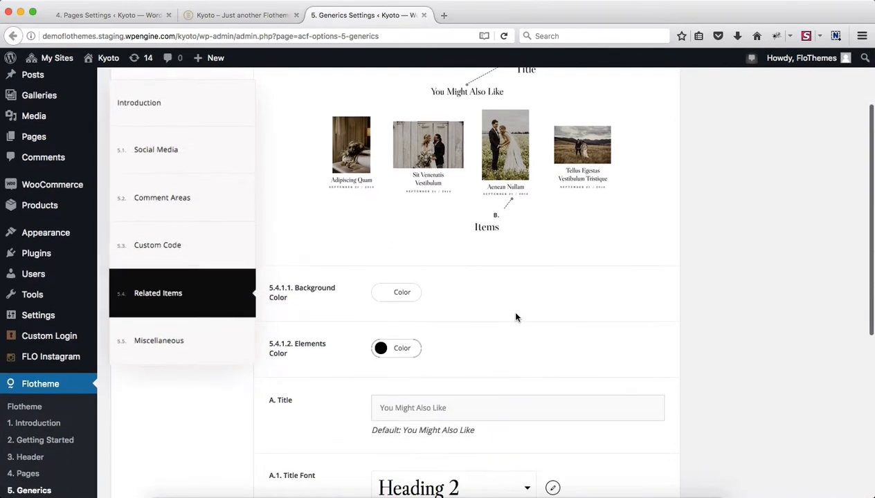
{"action": "scroll", "coordinate": [416, 257], "scroll_direction": "down", "scroll_amount": 4}
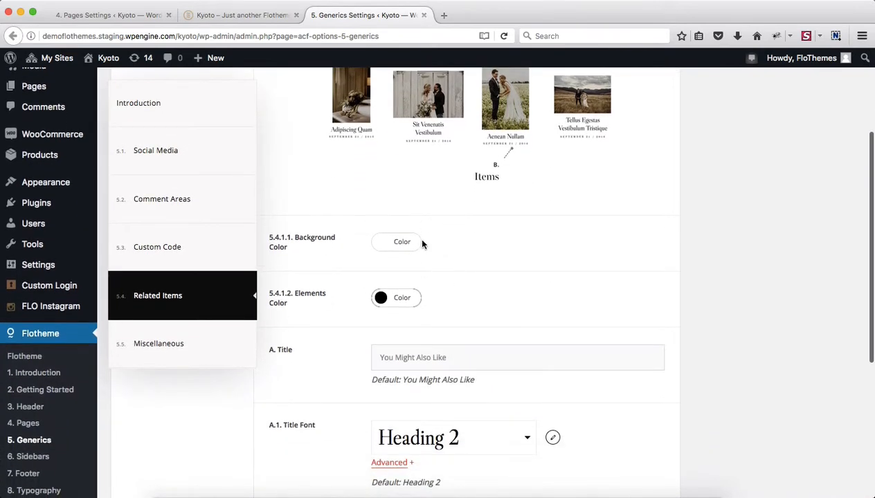
{"action": "scroll", "coordinate": [406, 244], "scroll_direction": "down", "scroll_amount": 3}
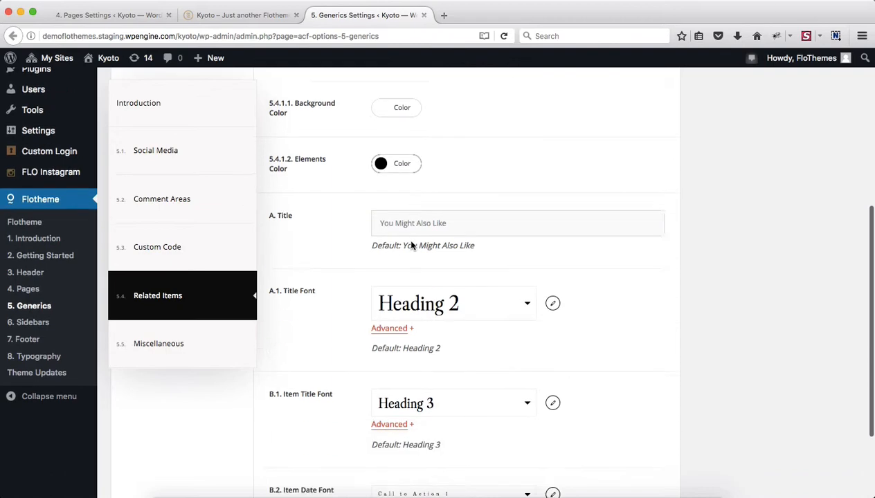
{"action": "scroll", "coordinate": [477, 280], "scroll_direction": "down", "scroll_amount": 2}
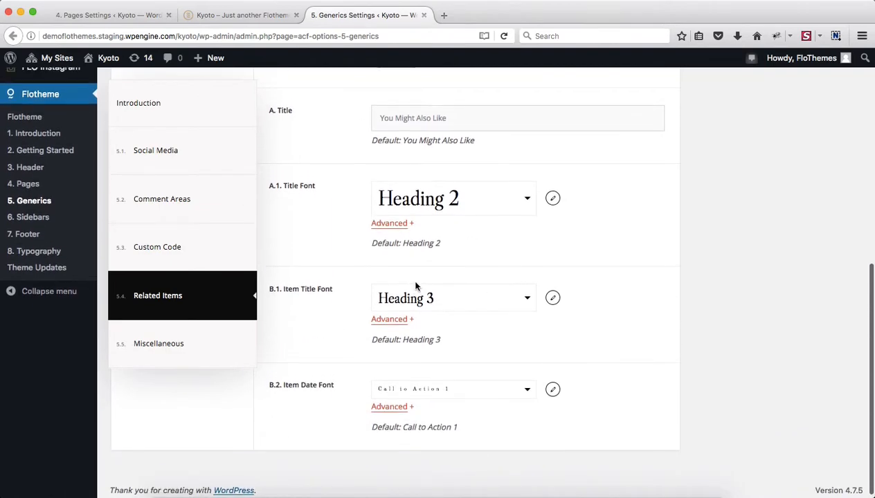
{"action": "scroll", "coordinate": [415, 285], "scroll_direction": "up", "scroll_amount": 10}
Compare the post's Related Items page with its Generics settings and return to the Pages Settings
{"action": "left_click", "coordinate": [131, 16]}
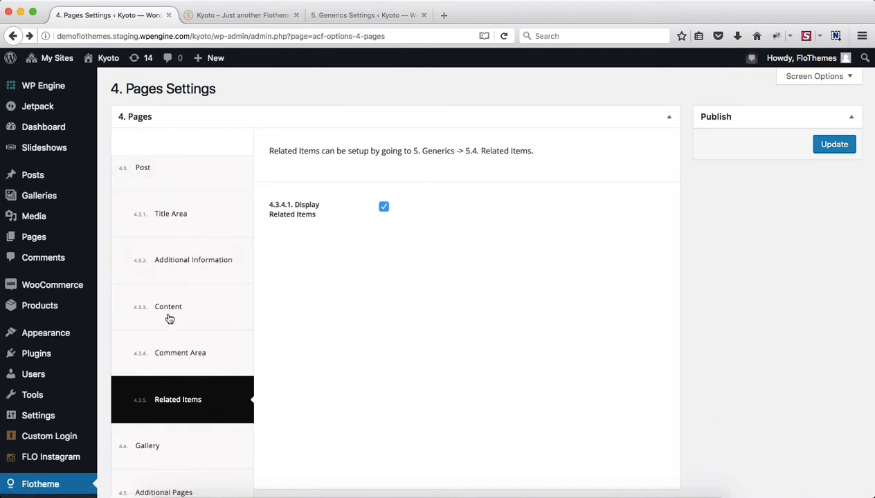
{"action": "left_click", "coordinate": [334, 22]}
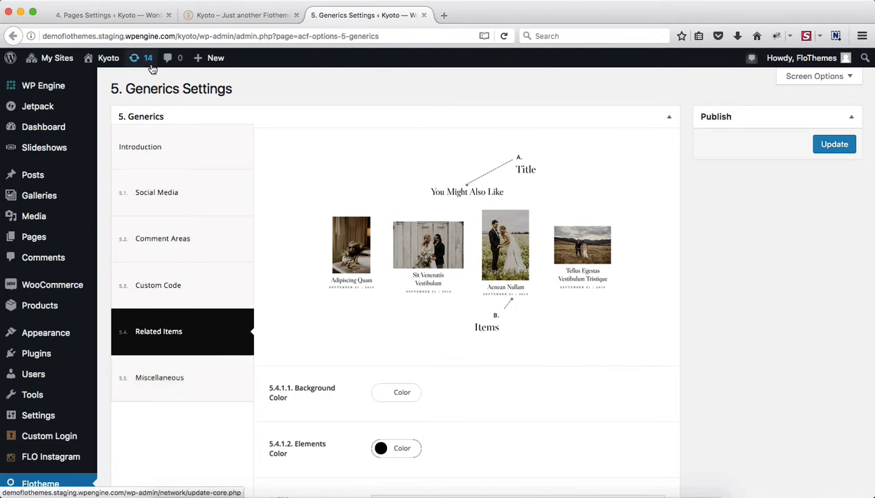
{"action": "left_click", "coordinate": [114, 16]}
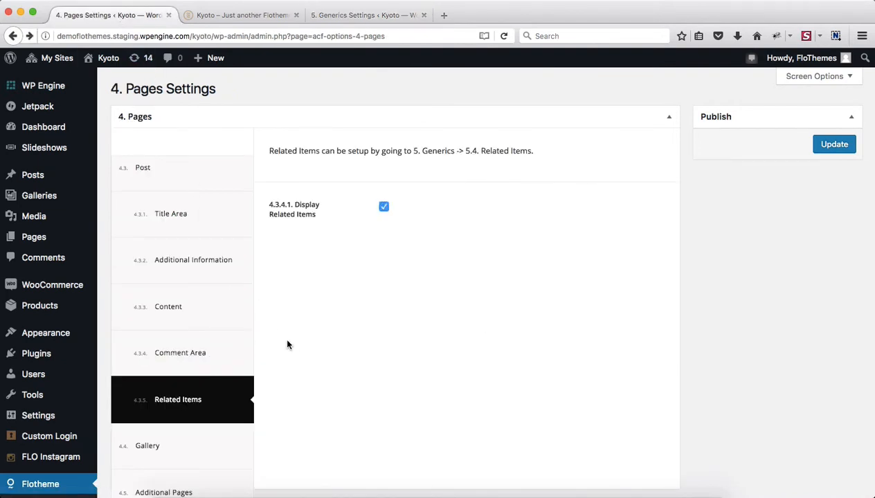
{"action": "scroll", "coordinate": [287, 345], "scroll_direction": "down", "scroll_amount": 2}
{"action": "scroll", "coordinate": [287, 345], "scroll_direction": "up", "scroll_amount": 2}
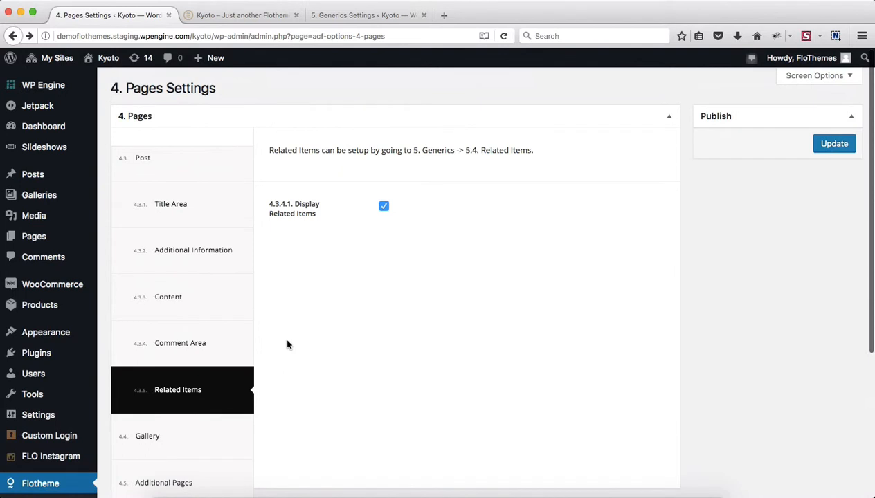